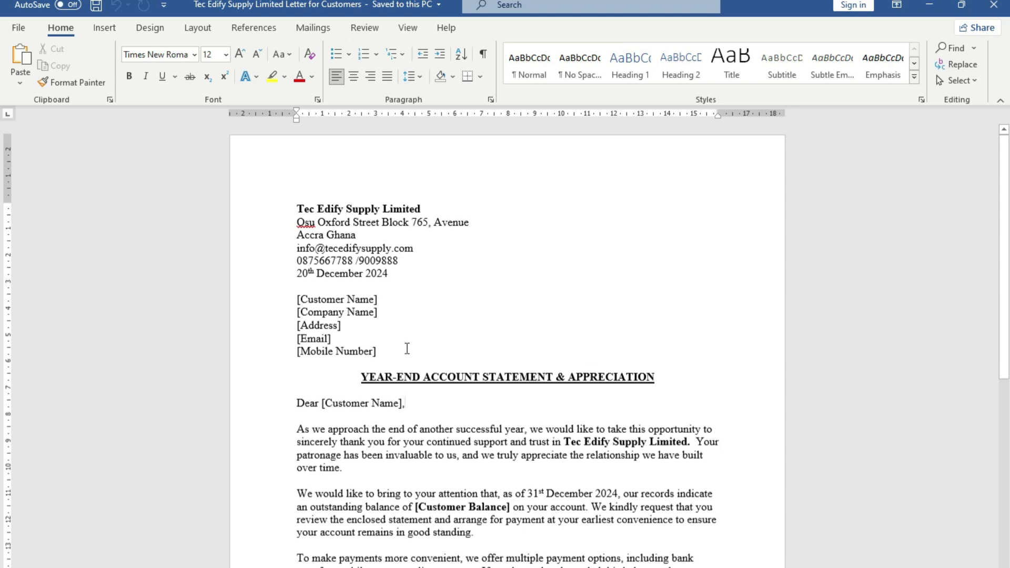
Read through the year-end customer letter and highlight the recipient placeholders from [Customer Name] to [Mobile Number].
{"action": "scroll", "coordinate": [406, 349], "scroll_direction": "down", "scroll_amount": 2}
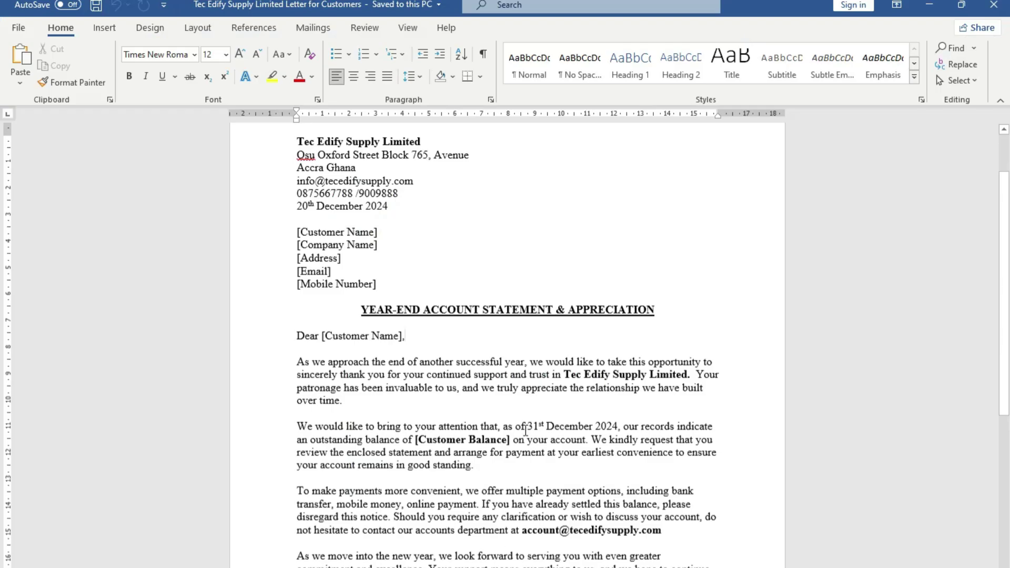
{"action": "scroll", "coordinate": [525, 404], "scroll_direction": "up", "scroll_amount": 3}
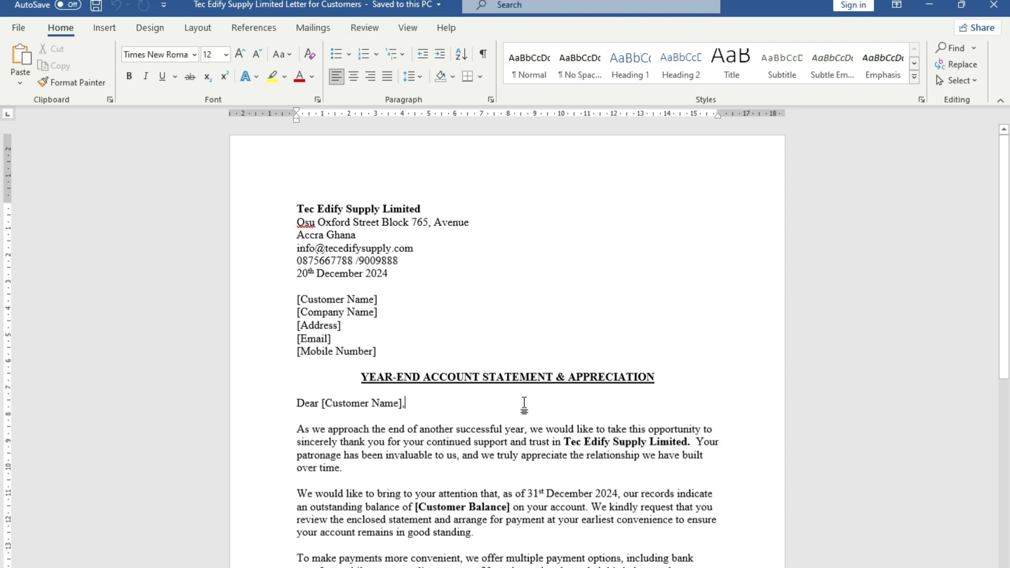
{"action": "scroll", "coordinate": [524, 403], "scroll_direction": "down", "scroll_amount": 1}
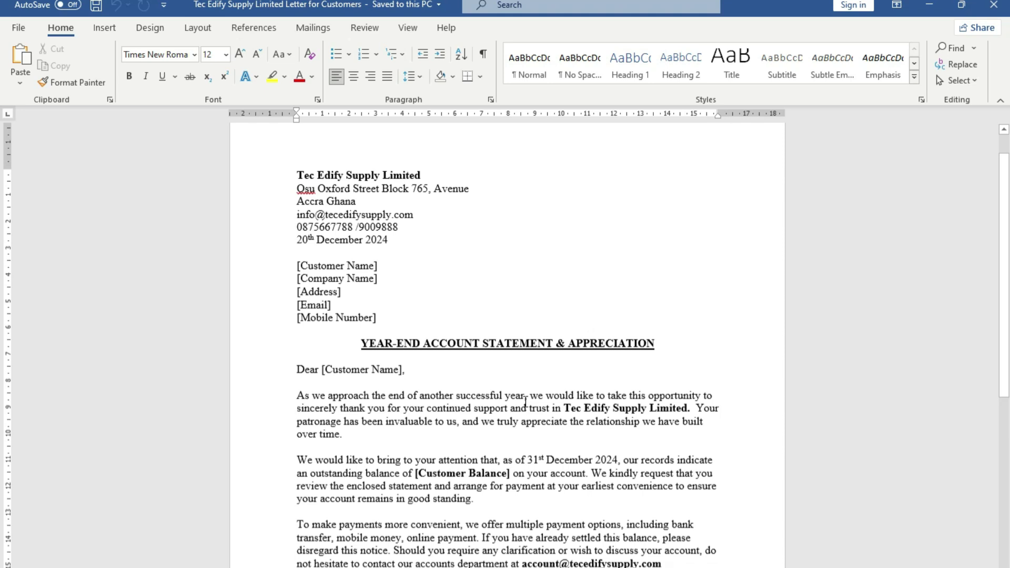
{"action": "scroll", "coordinate": [524, 402], "scroll_direction": "down", "scroll_amount": 4}
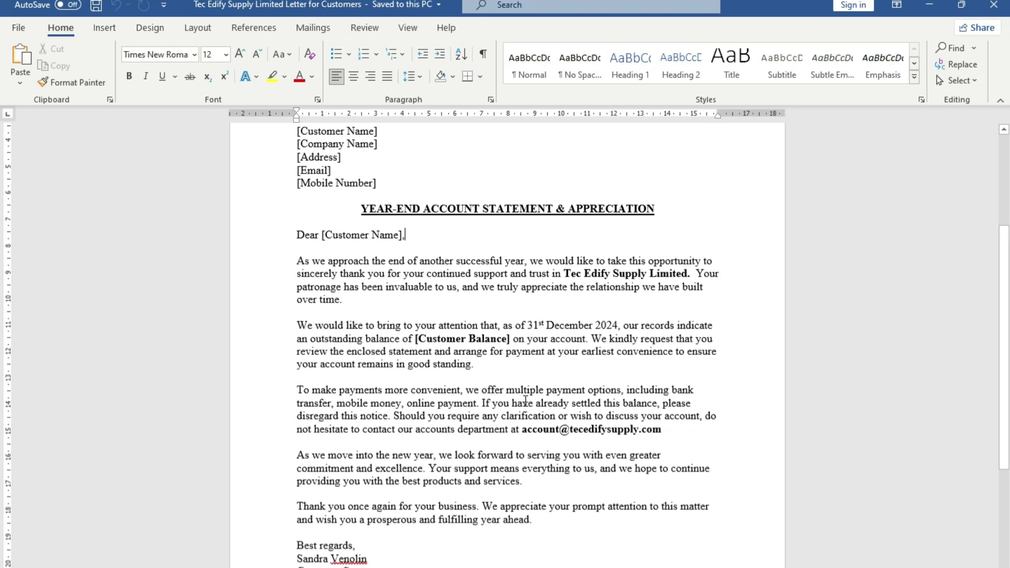
{"action": "scroll", "coordinate": [525, 402], "scroll_direction": "up", "scroll_amount": 3}
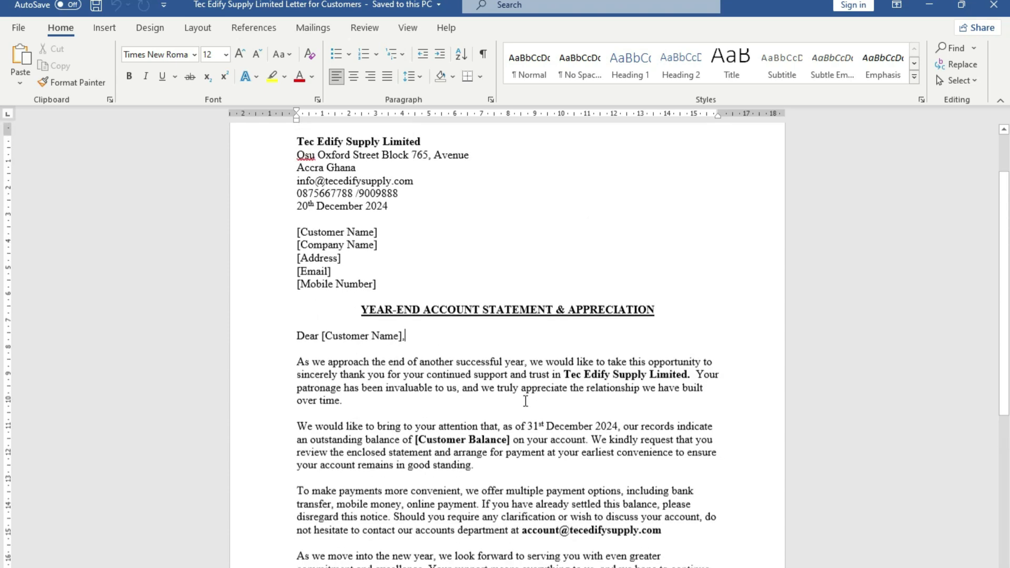
{"action": "scroll", "coordinate": [525, 402], "scroll_direction": "up", "scroll_amount": 2}
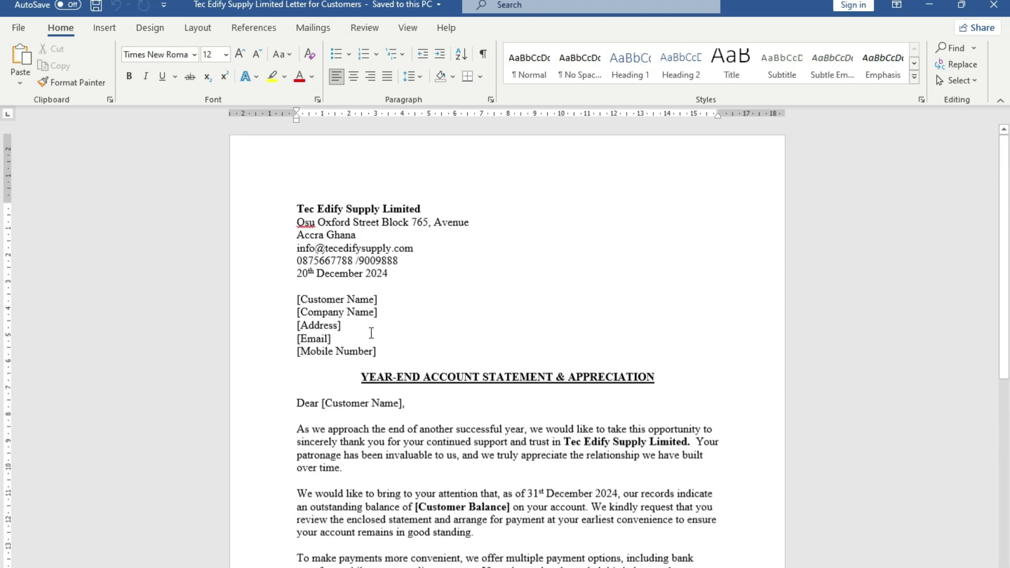
{"action": "left_click_drag", "start_coordinate": [291, 293], "coordinate": [382, 360]}
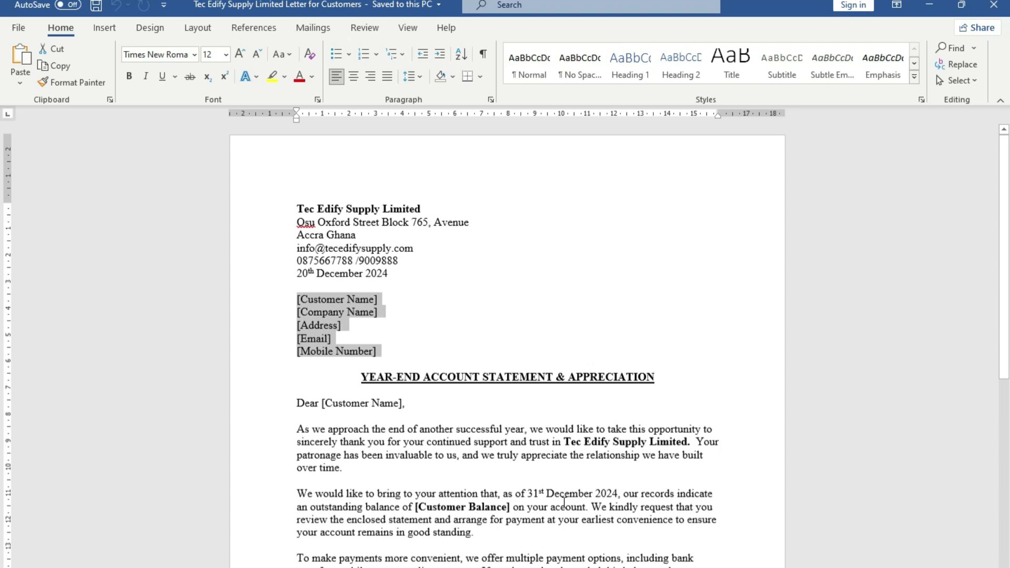
Switch to the customer contact list workbook in Excel and examine its columns and client rows against the letter's placeholders.
{"action": "key", "text": "alt+Tab"}
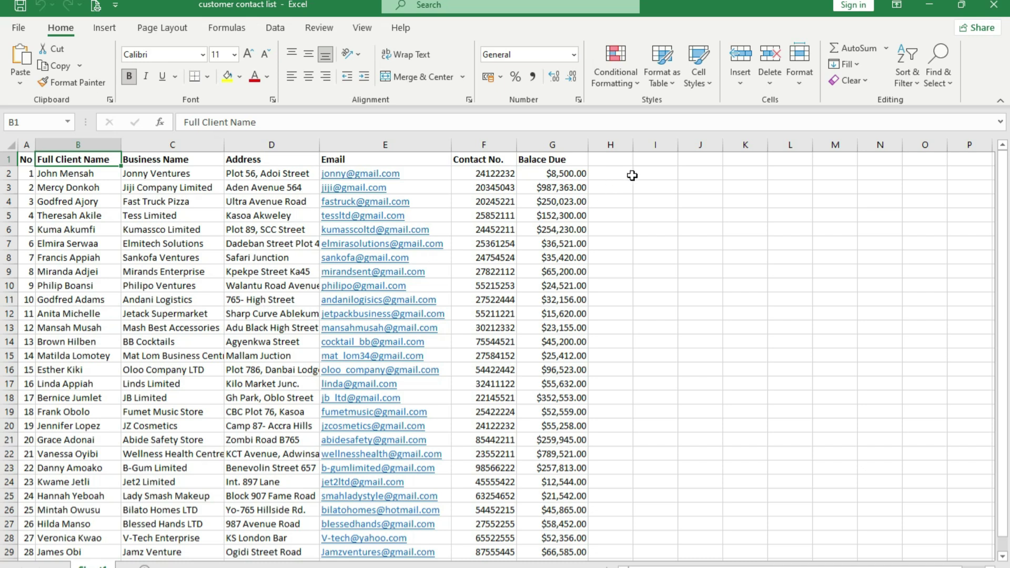
{"action": "left_click", "coordinate": [216, 233]}
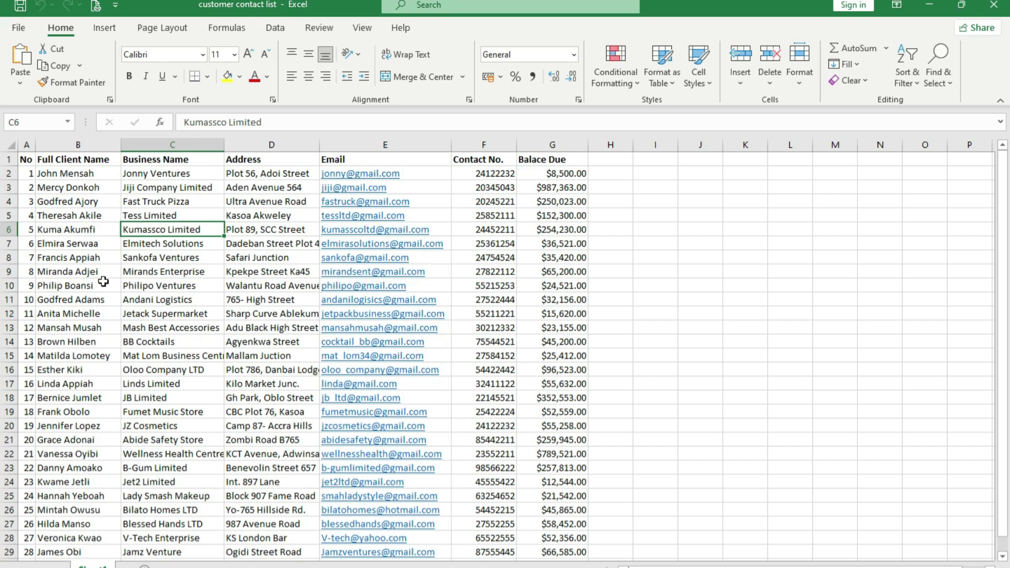
{"action": "scroll", "coordinate": [103, 281], "scroll_direction": "down", "scroll_amount": 2}
{"action": "scroll", "coordinate": [103, 282], "scroll_direction": "up", "scroll_amount": 2}
{"action": "scroll", "coordinate": [61, 370], "scroll_direction": "down", "scroll_amount": 1}
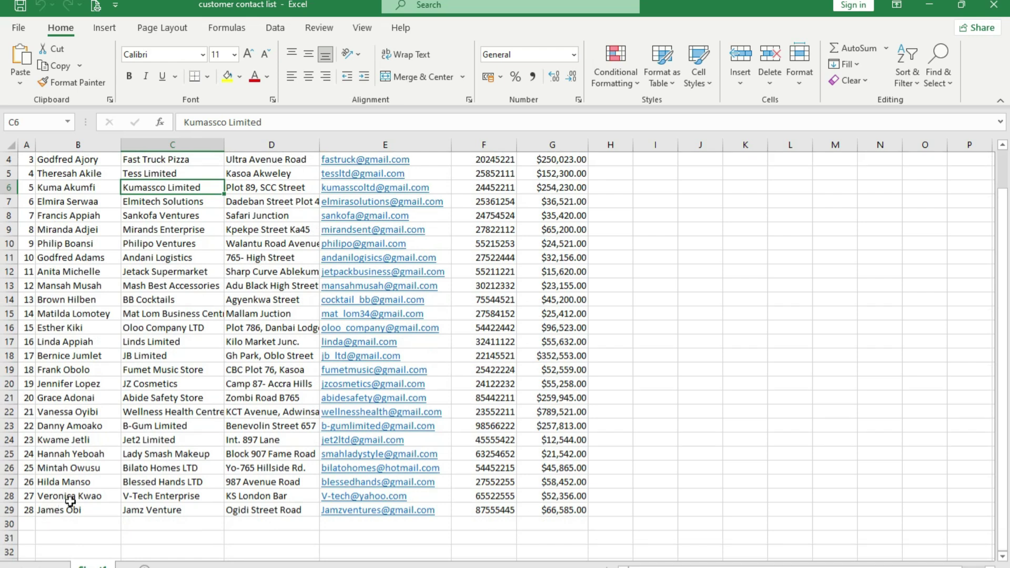
{"action": "scroll", "coordinate": [92, 496], "scroll_direction": "up", "scroll_amount": 1}
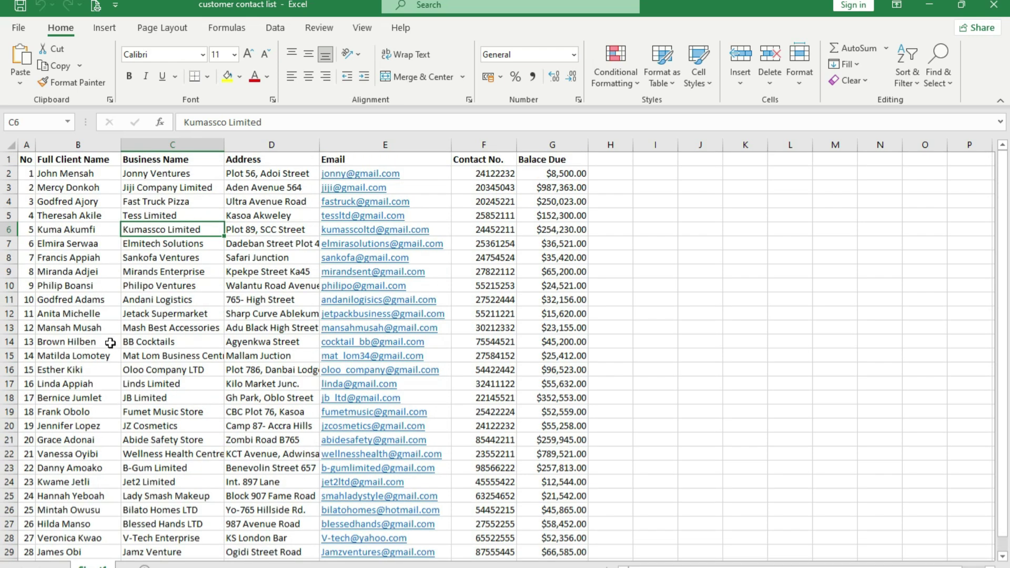
{"action": "key", "text": "alt+Tab"}
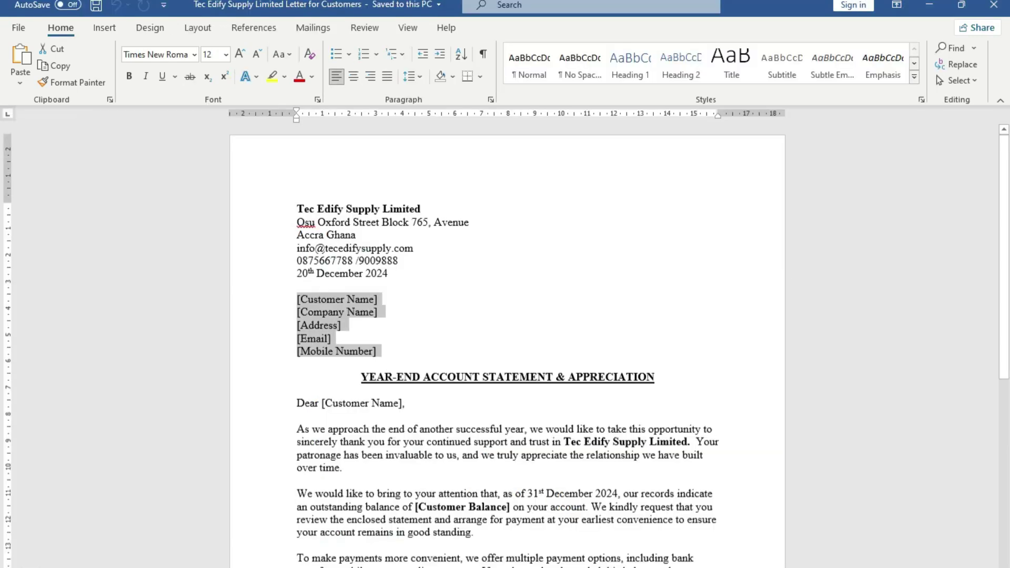
{"action": "key", "text": "alt+Tab"}
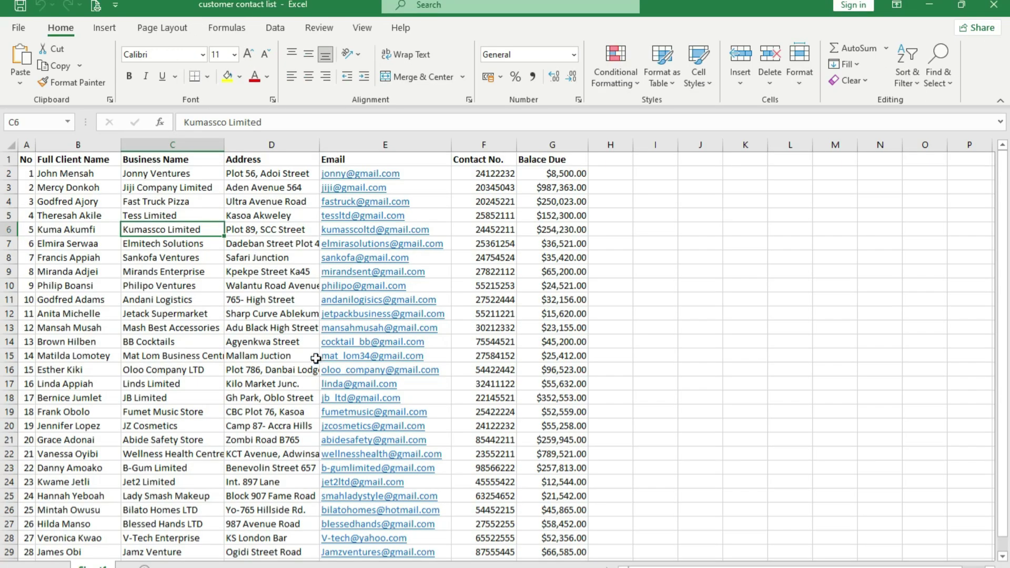
{"action": "scroll", "coordinate": [316, 358], "scroll_direction": "down", "scroll_amount": 1}
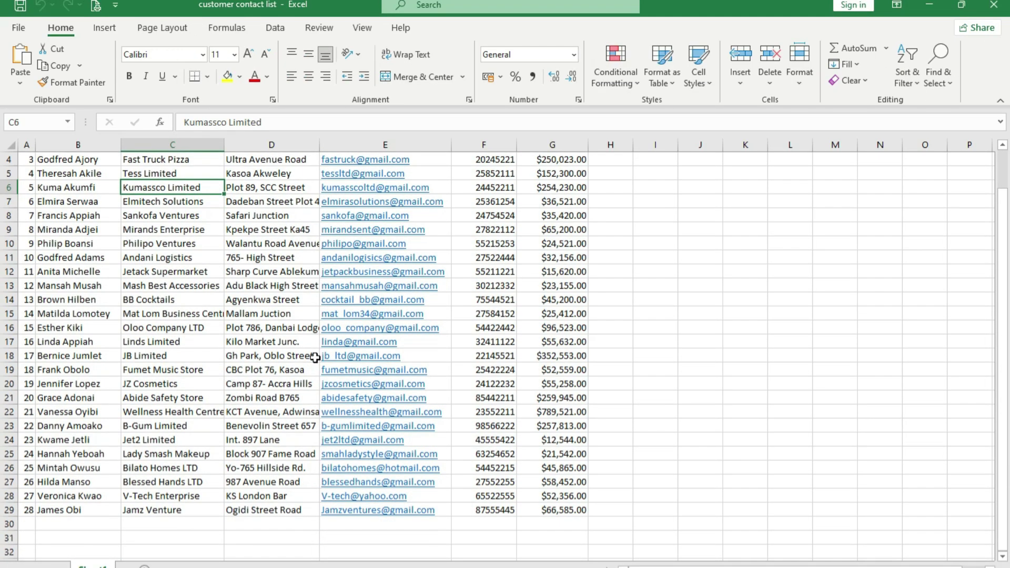
{"action": "scroll", "coordinate": [315, 358], "scroll_direction": "up", "scroll_amount": 1}
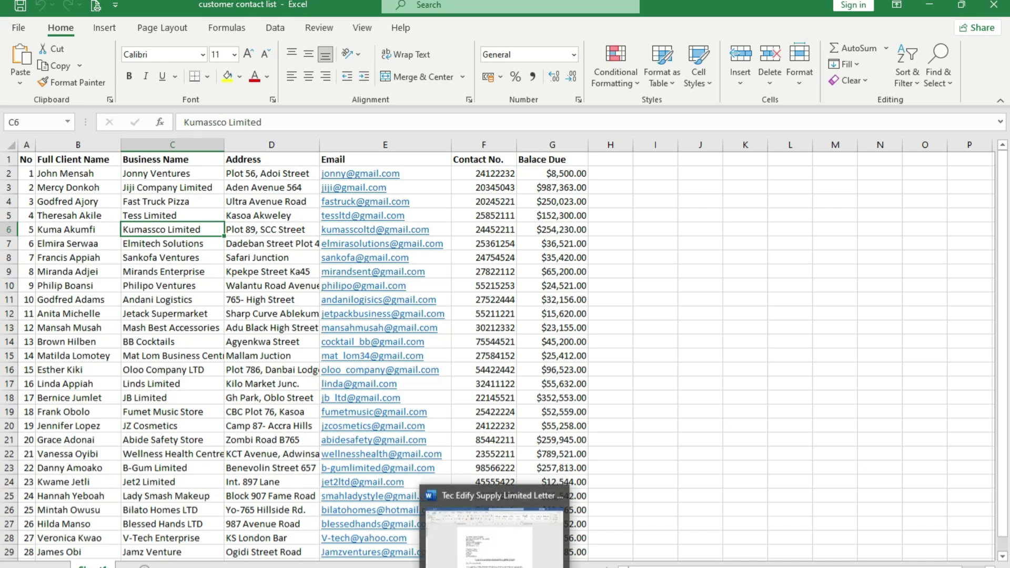
Return to the Tec Edify Supply Limited letter in Word and start a mail merge of type Letters.
{"action": "left_click", "coordinate": [500, 558]}
{"action": "left_click", "coordinate": [645, 266]}
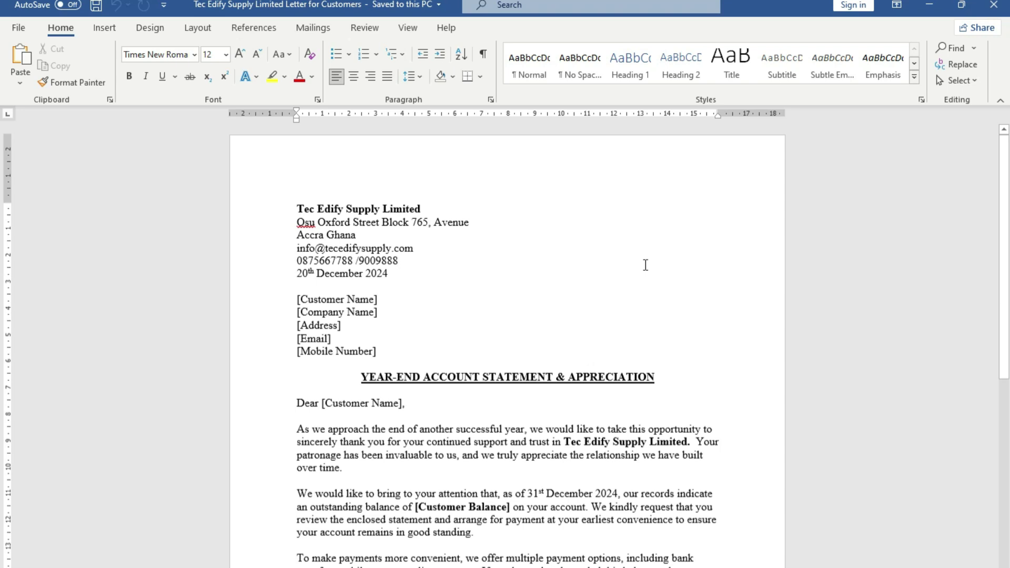
{"action": "left_click", "coordinate": [305, 32]}
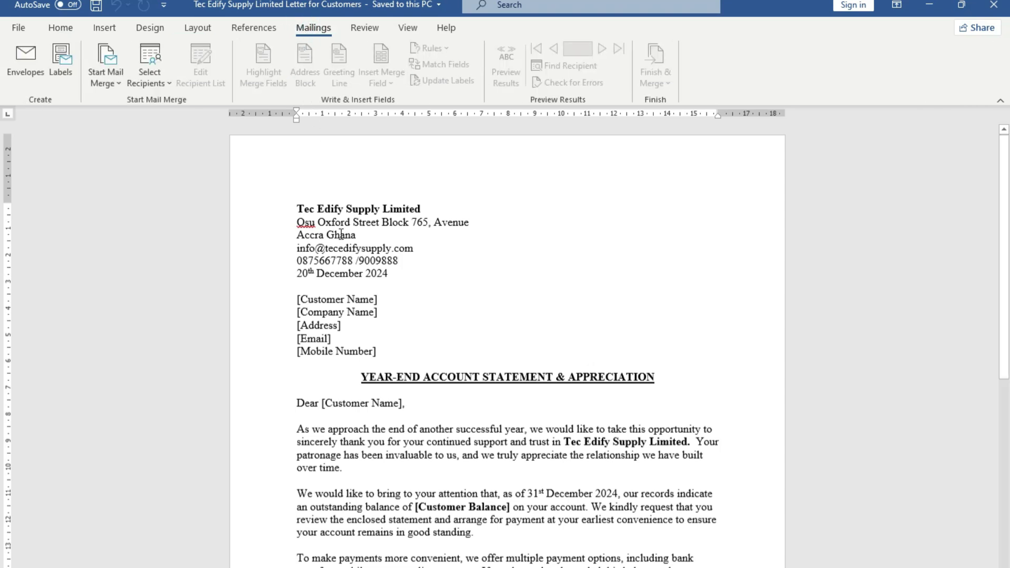
{"action": "left_click", "coordinate": [118, 87]}
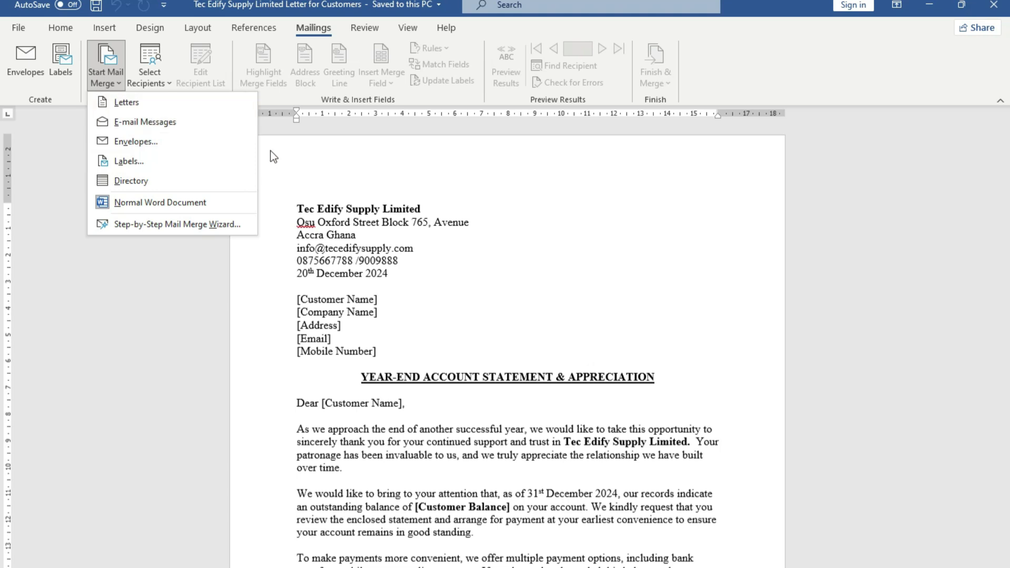
{"action": "left_click", "coordinate": [237, 108]}
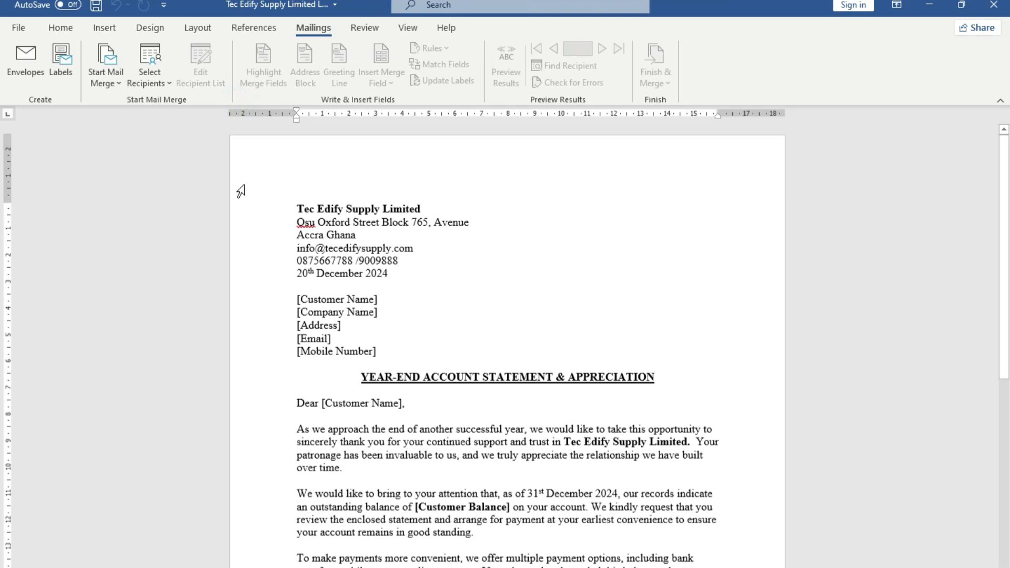
{"action": "left_click", "coordinate": [168, 84]}
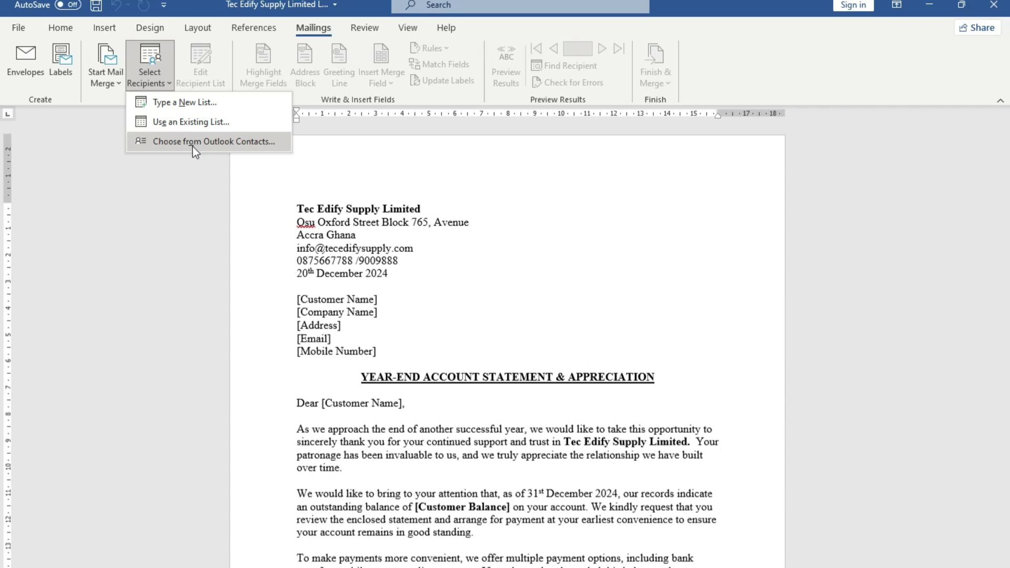
{"action": "left_click", "coordinate": [194, 107]}
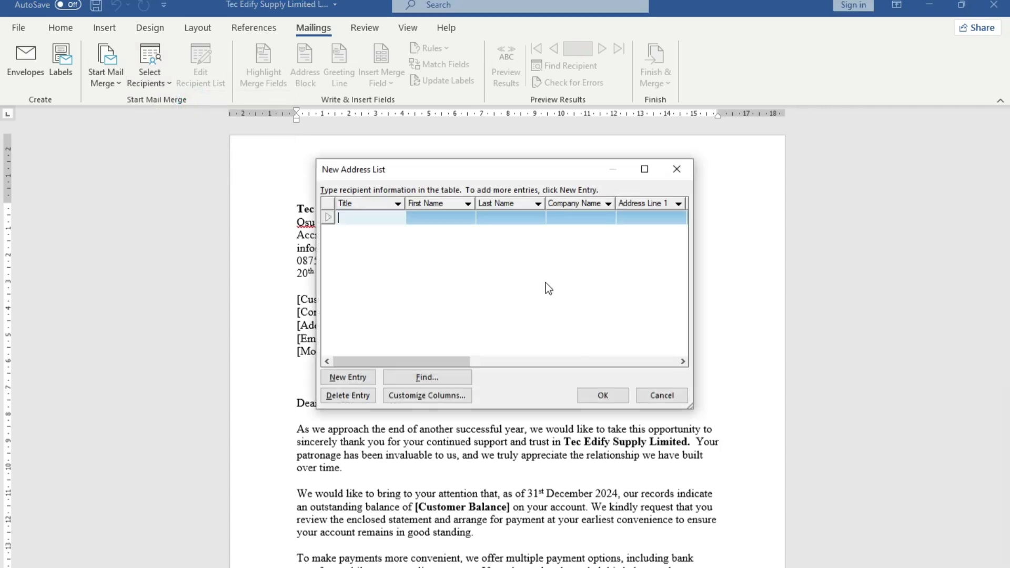
{"action": "mouse_move", "coordinate": [449, 358]}
{"action": "left_mouse_down"}
{"action": "mouse_move", "coordinate": [582, 354]}
{"action": "mouse_move", "coordinate": [496, 336]}
{"action": "mouse_move", "coordinate": [448, 348]}
{"action": "left_mouse_up"}
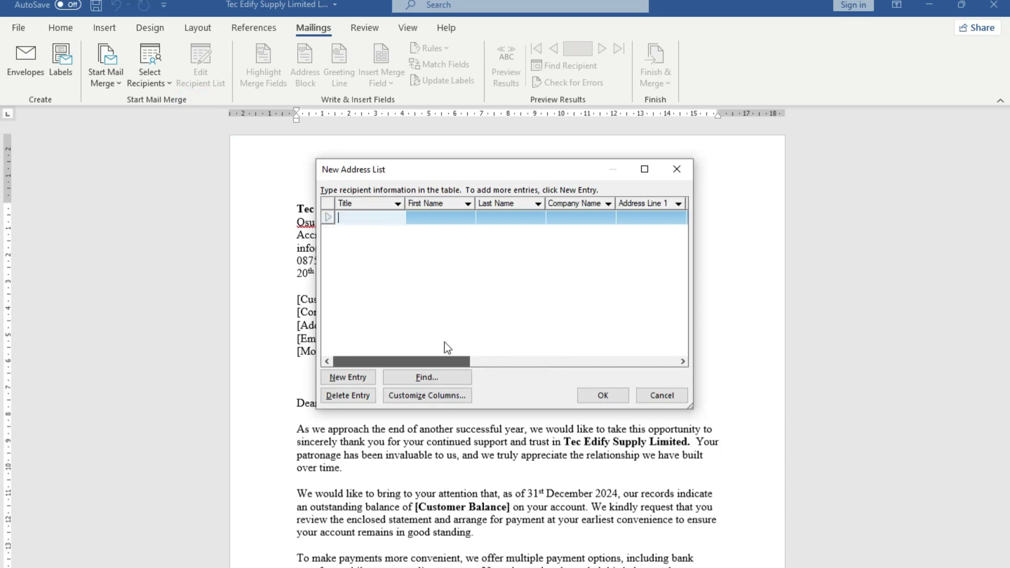
{"action": "left_click", "coordinate": [427, 396]}
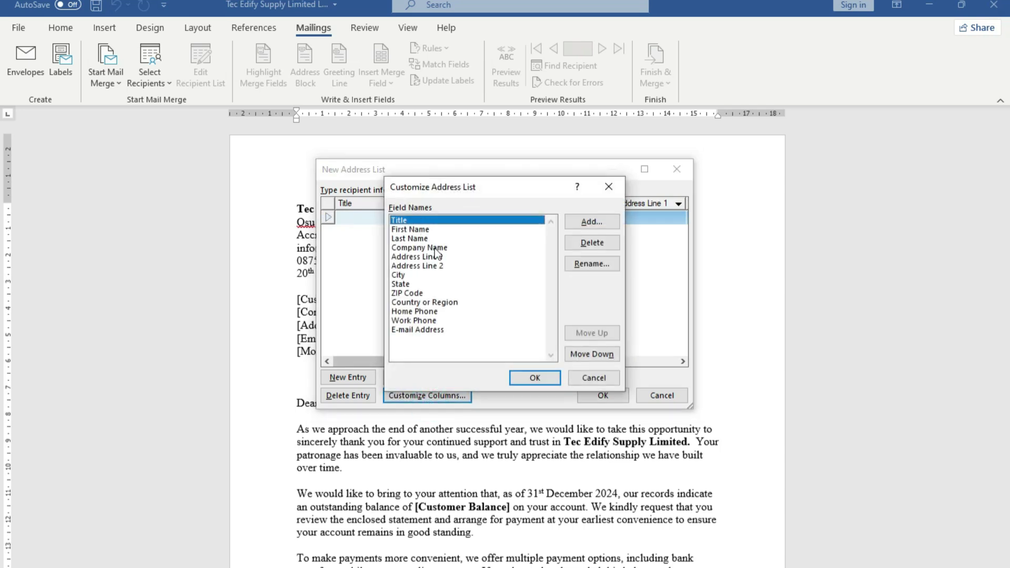
{"action": "left_click", "coordinate": [412, 331]}
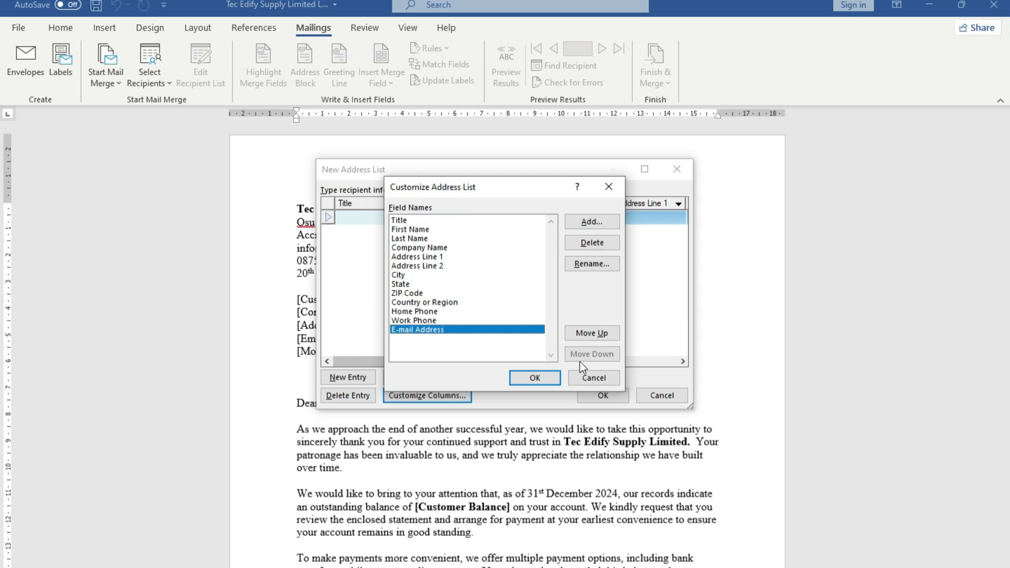
{"action": "left_click", "coordinate": [595, 375]}
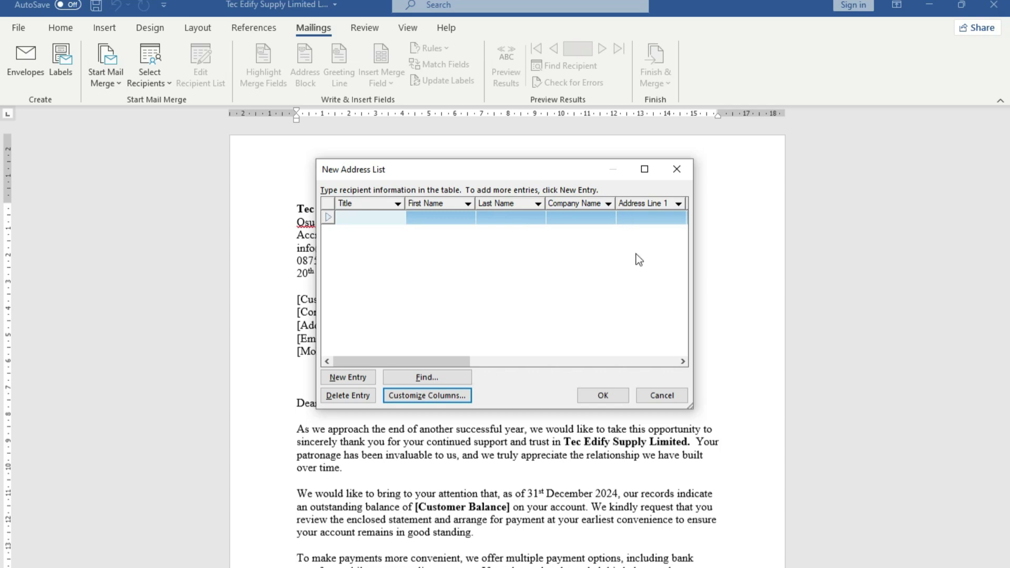
{"action": "left_click", "coordinate": [663, 397]}
Use the existing "customer contact list" workbook from Documents as the recipient list, choosing Sheet1$ with the first row as column headers.
{"action": "left_click", "coordinate": [168, 84]}
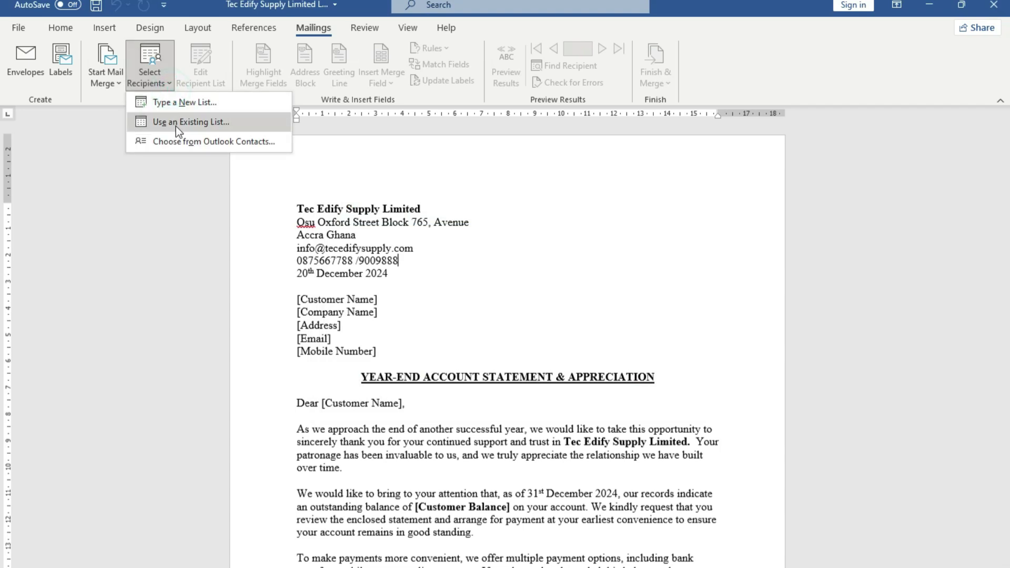
{"action": "left_click", "coordinate": [176, 126]}
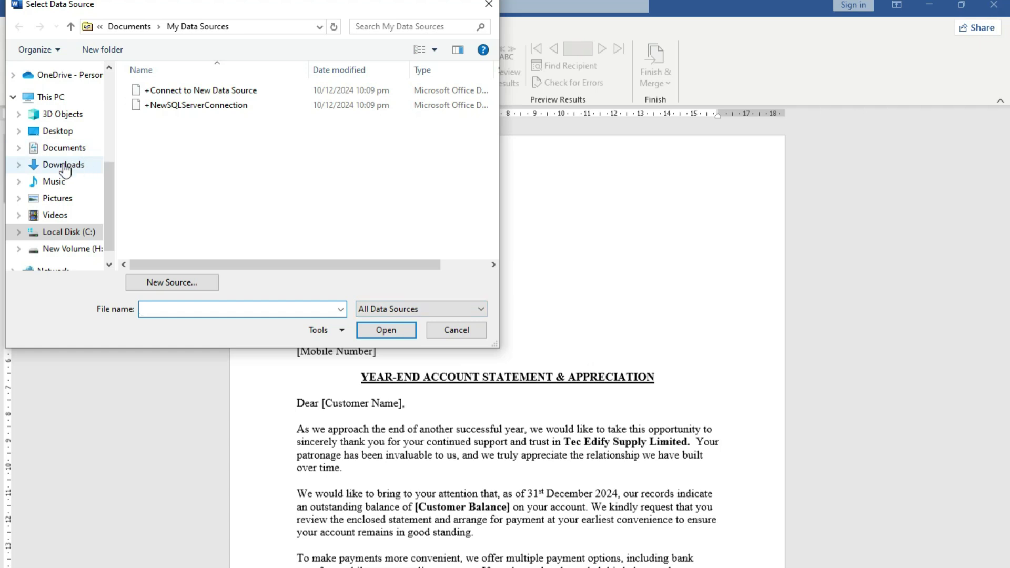
{"action": "left_click", "coordinate": [64, 149]}
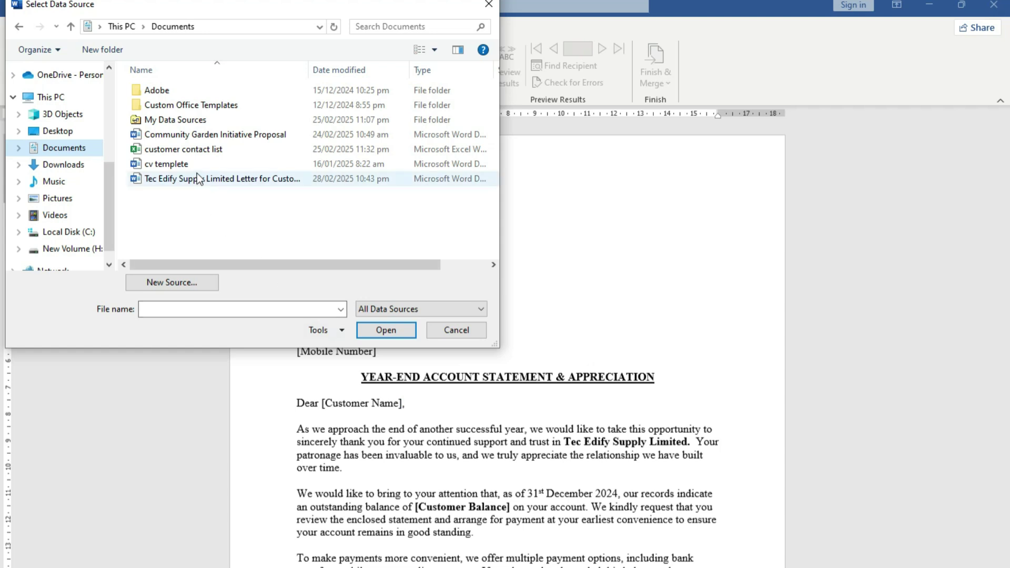
{"action": "left_click", "coordinate": [188, 153]}
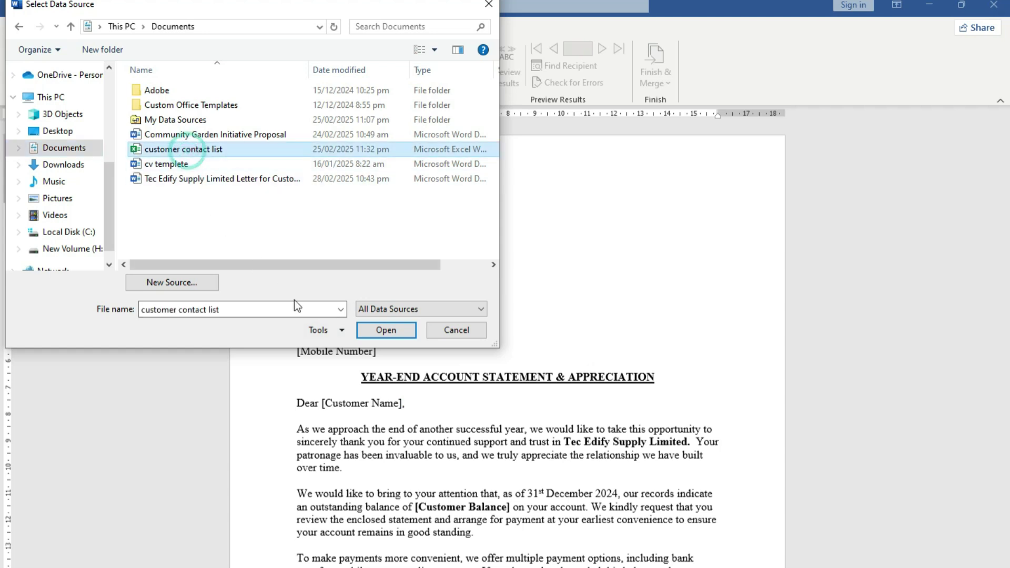
{"action": "left_click", "coordinate": [372, 329]}
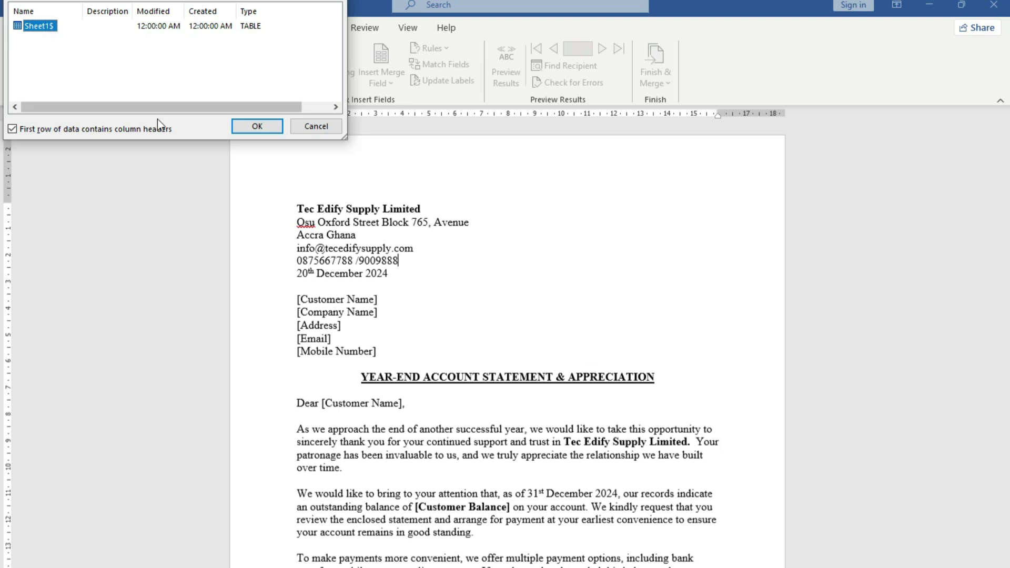
{"action": "key", "text": "alt+Tab"}
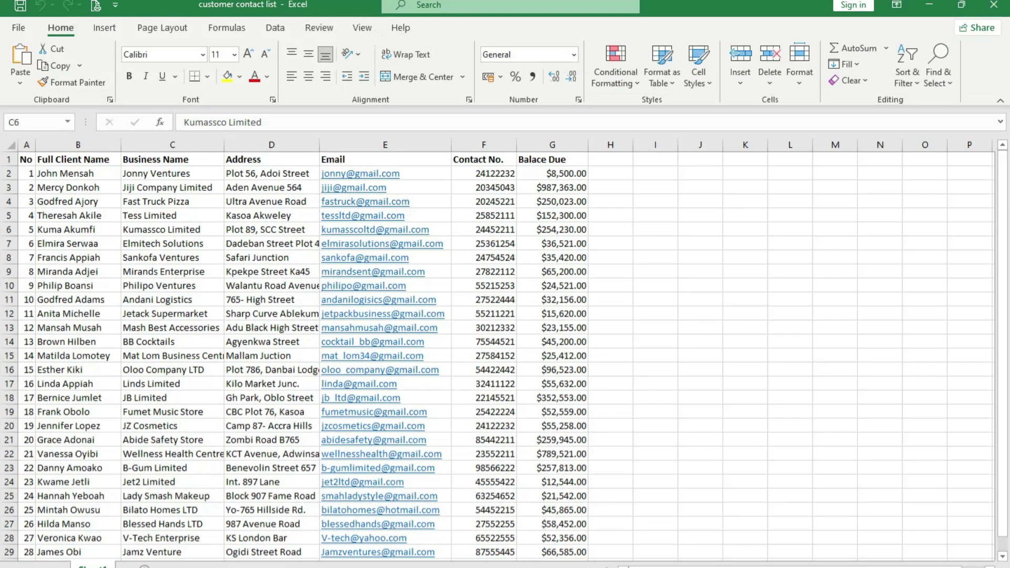
{"action": "key", "text": "alt+Tab"}
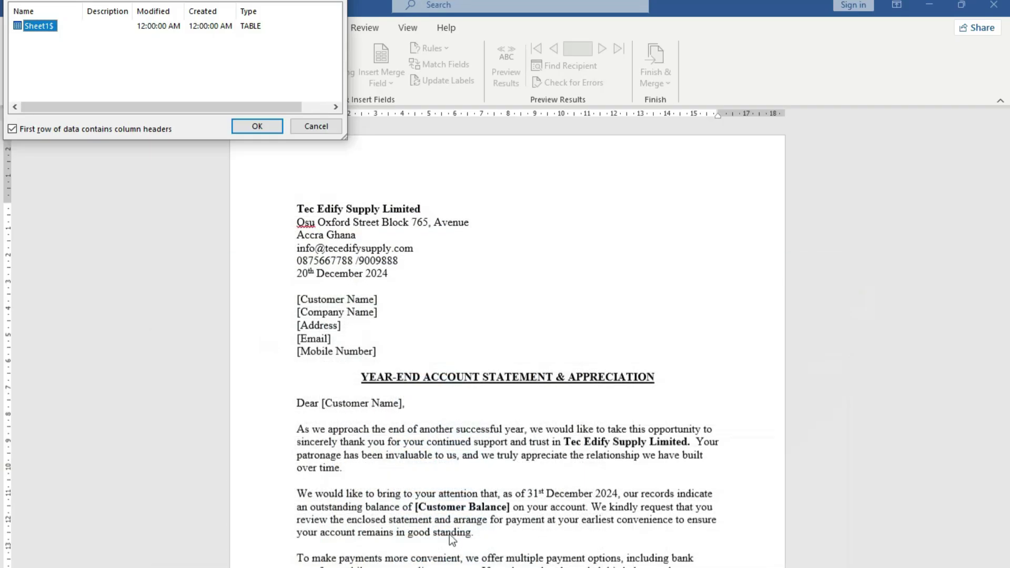
{"action": "left_click", "coordinate": [267, 132]}
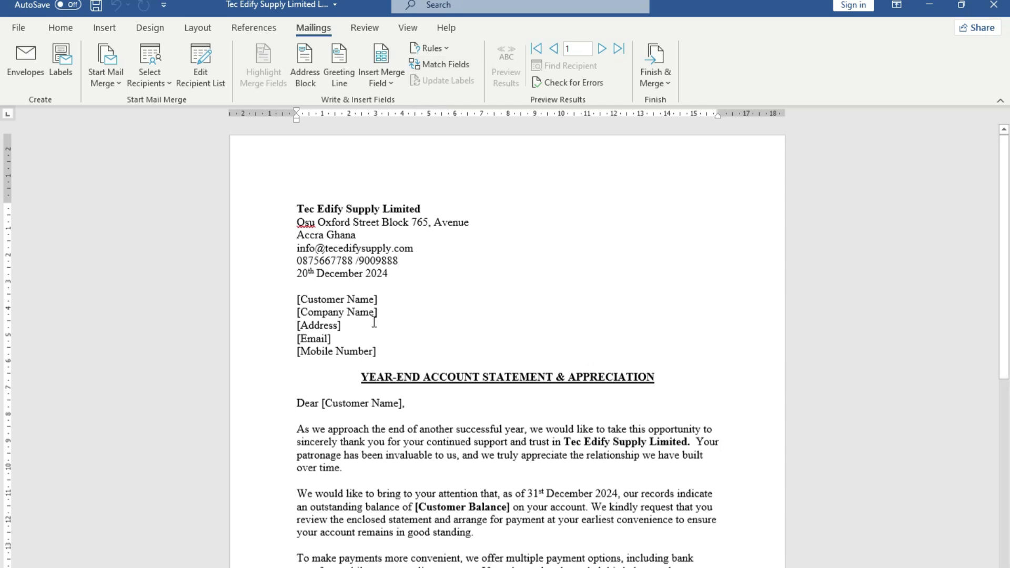
Review the recipients and columns of the mail merge recipient list, keeping all recipients included.
{"action": "left_click", "coordinate": [207, 79]}
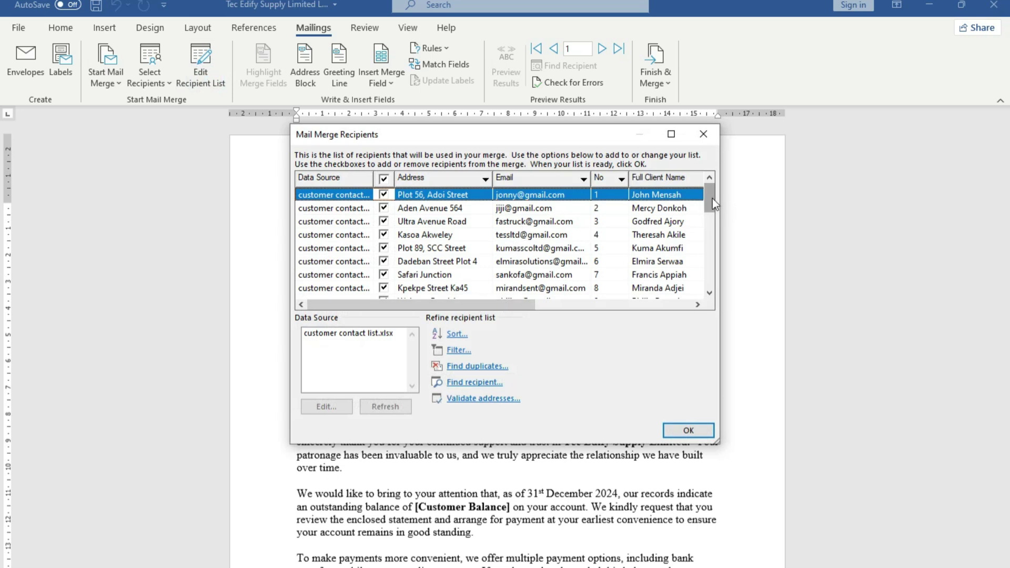
{"action": "scroll", "coordinate": [712, 198], "scroll_direction": "down", "scroll_amount": 6}
{"action": "scroll", "coordinate": [715, 203], "scroll_direction": "up", "scroll_amount": 6}
{"action": "left_click_drag", "start_coordinate": [491, 306], "coordinate": [527, 292]}
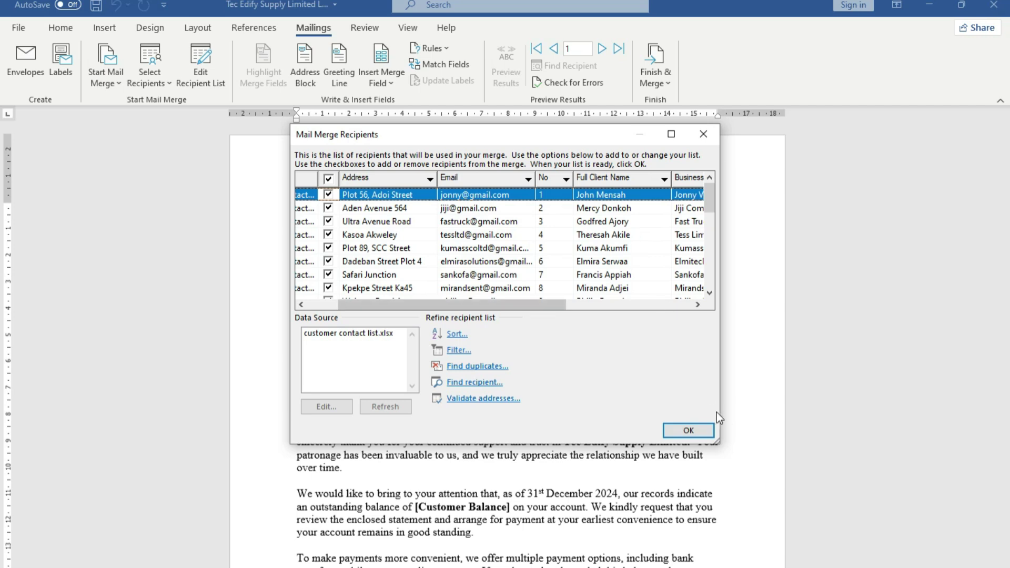
{"action": "left_click", "coordinate": [704, 437]}
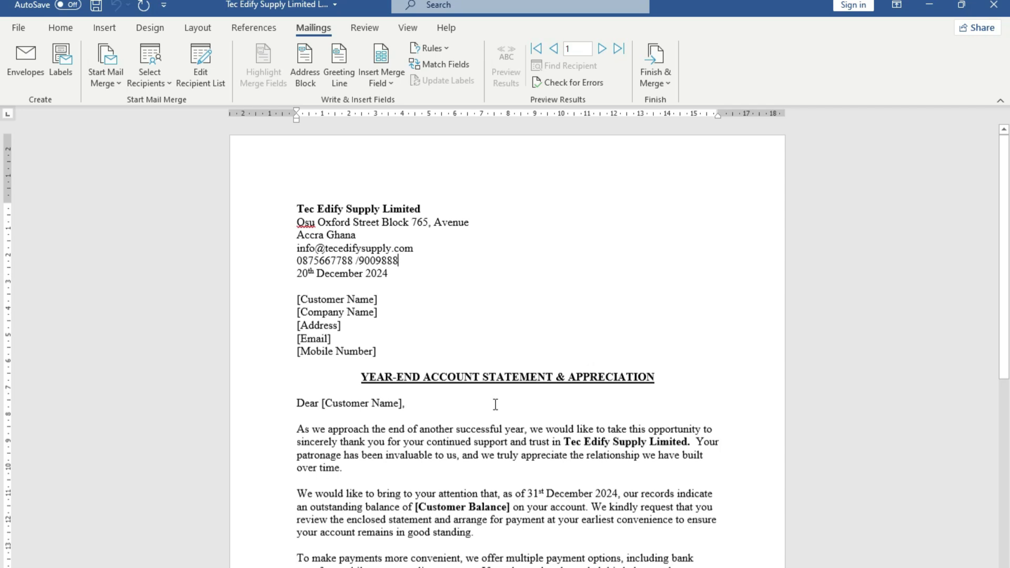
Examine the letter's sender details and the recipient placeholders from [Customer Name] to [Mobile Number].
{"action": "scroll", "coordinate": [495, 405], "scroll_direction": "down", "scroll_amount": 1}
{"action": "left_click_drag", "start_coordinate": [299, 176], "coordinate": [395, 235]}
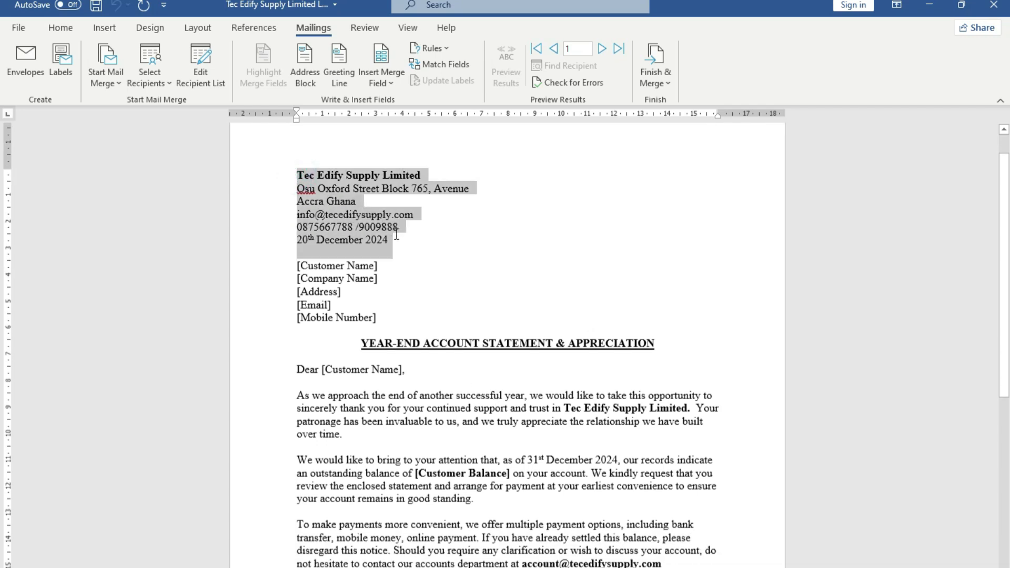
{"action": "left_click", "coordinate": [398, 319]}
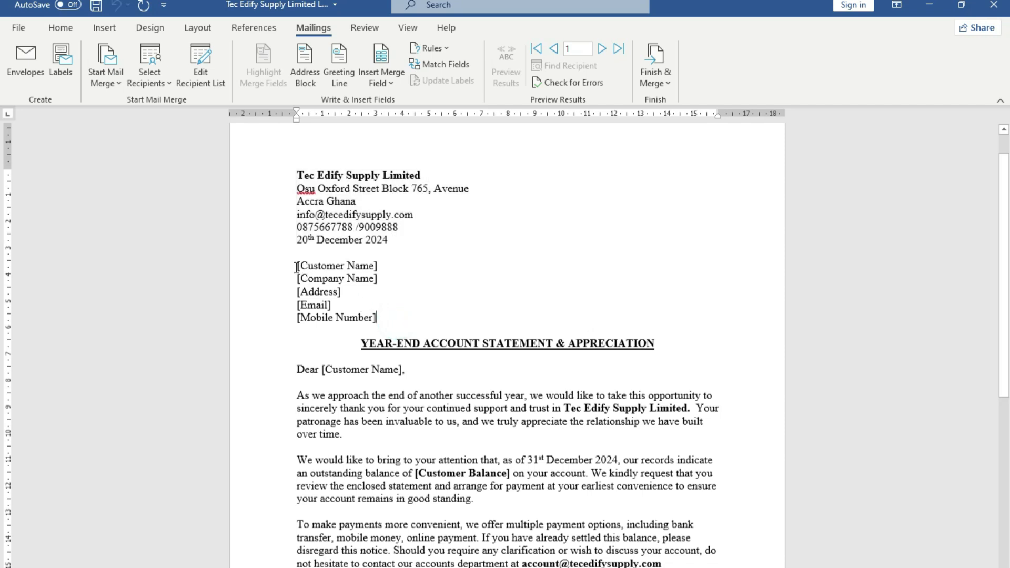
{"action": "left_click_drag", "start_coordinate": [295, 267], "coordinate": [378, 278]}
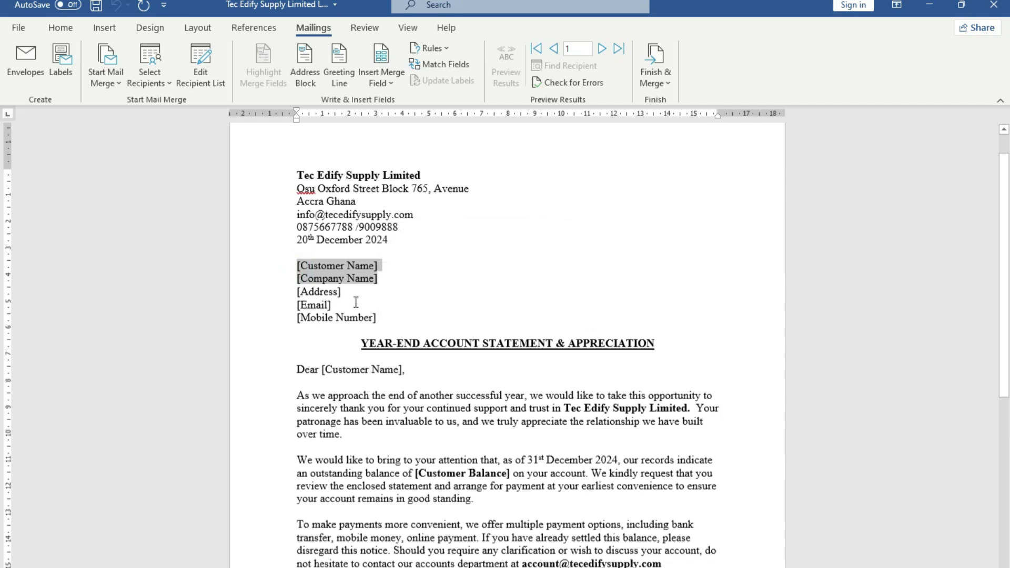
{"action": "left_click_drag", "start_coordinate": [383, 319], "coordinate": [296, 266]}
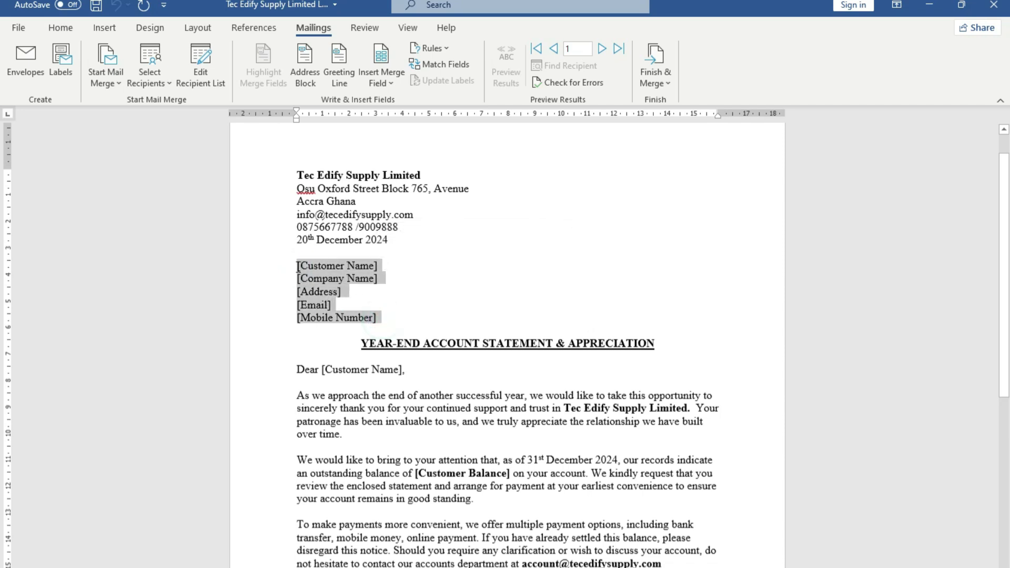
{"action": "left_click", "coordinate": [411, 311]}
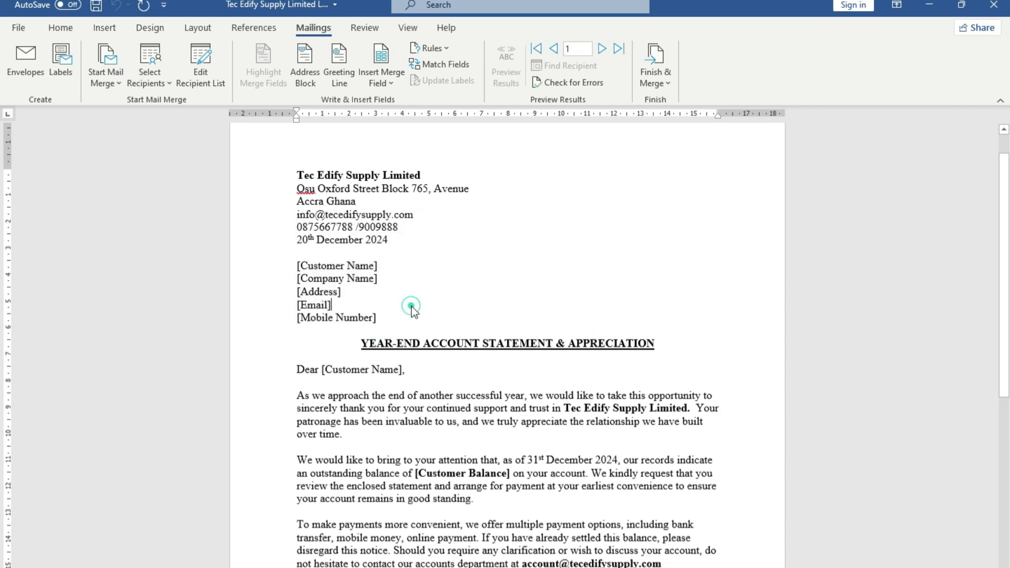
{"action": "left_click_drag", "start_coordinate": [295, 267], "coordinate": [385, 284]}
{"action": "left_click", "coordinate": [388, 318]}
Replace the [Customer Name] and [Company Name] placeholders in the recipient block with the Full_Client_Name and Business_Name merge fields.
{"action": "left_click_drag", "start_coordinate": [390, 264], "coordinate": [298, 268]}
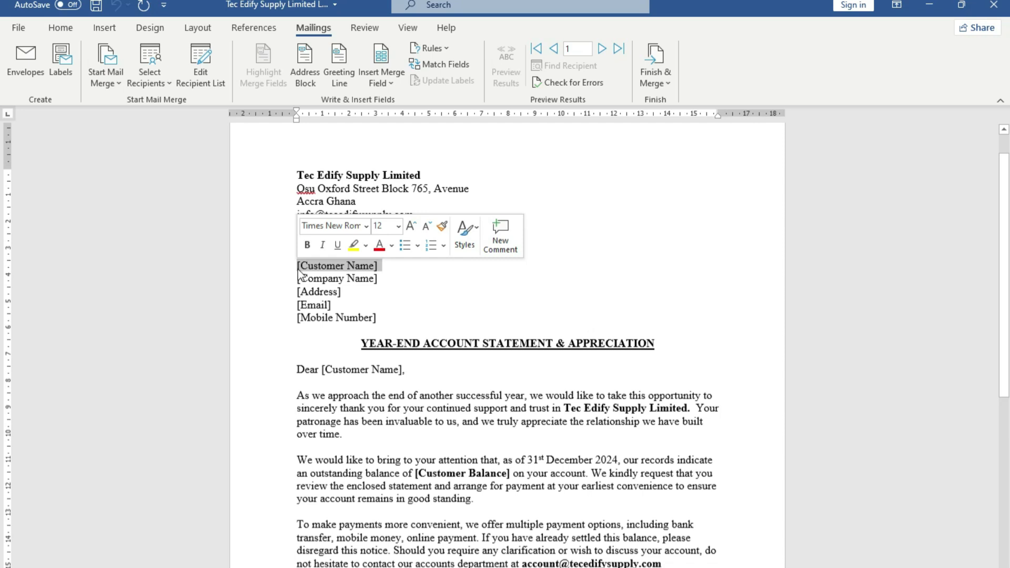
{"action": "left_click", "coordinate": [395, 85]}
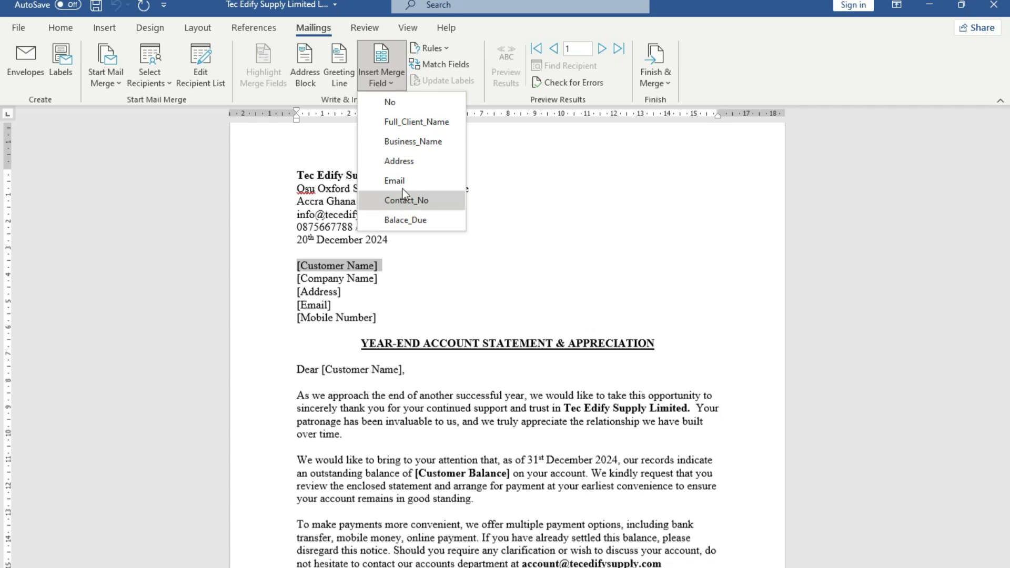
{"action": "left_click", "coordinate": [414, 122]}
{"action": "left_click_drag", "start_coordinate": [377, 279], "coordinate": [296, 279]}
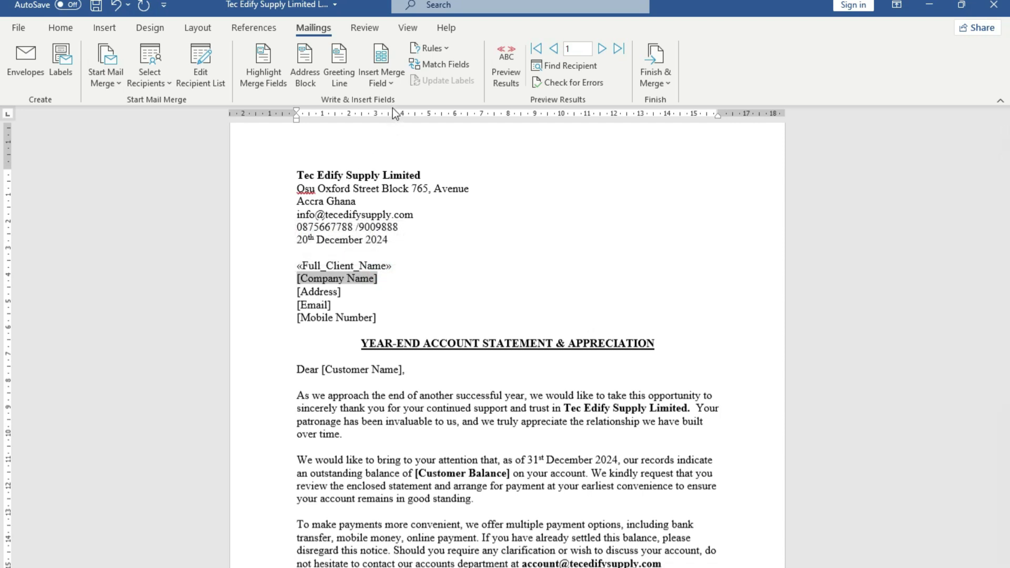
{"action": "left_click", "coordinate": [392, 83]}
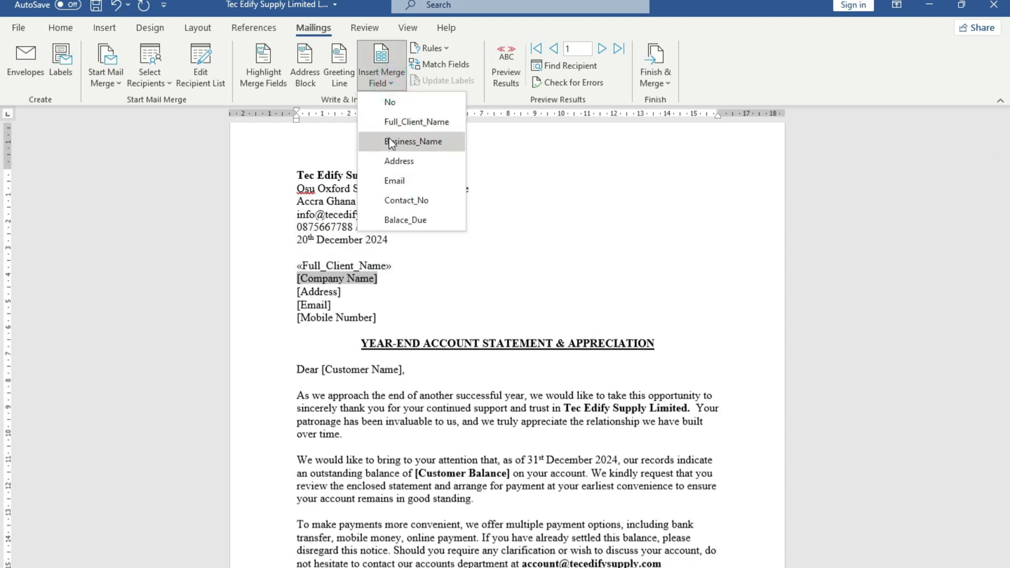
{"action": "left_click", "coordinate": [389, 138]}
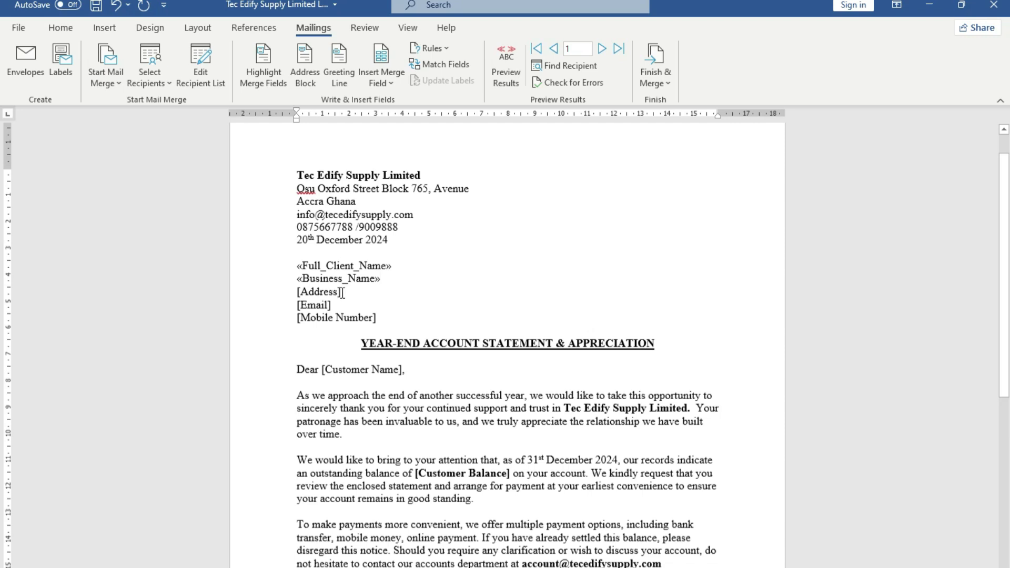
Replace the [Address] and [Email] placeholders in the recipient block with the Address and Email merge fields.
{"action": "left_click_drag", "start_coordinate": [297, 292], "coordinate": [340, 292]}
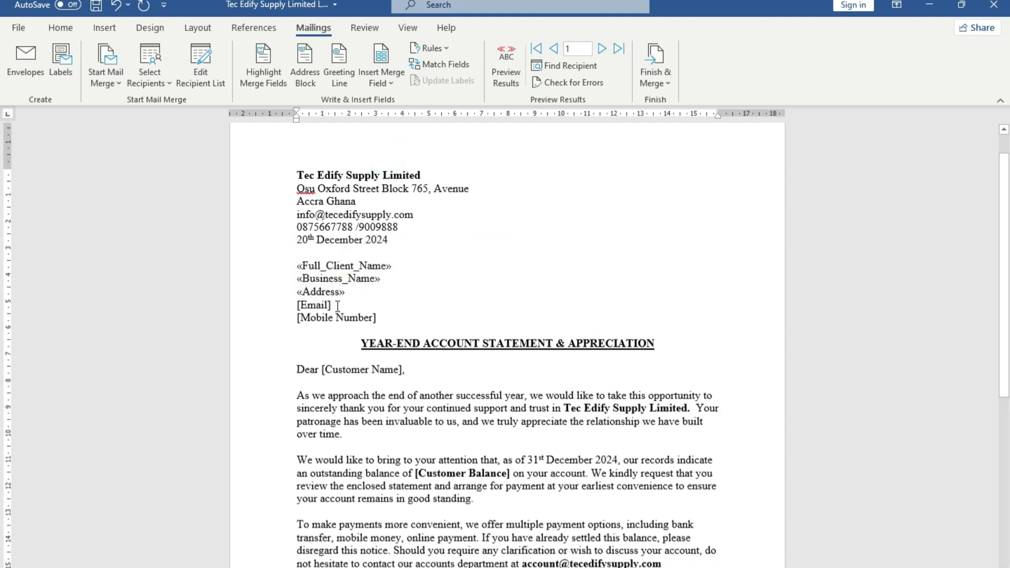
{"action": "left_click_drag", "start_coordinate": [337, 306], "coordinate": [284, 305]}
{"action": "left_click", "coordinate": [389, 85]}
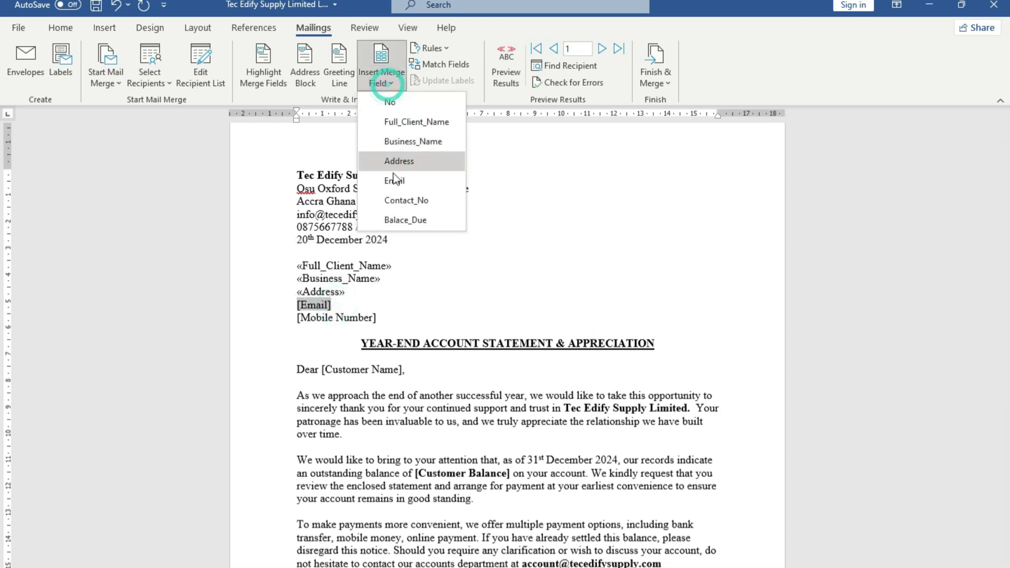
{"action": "left_click", "coordinate": [393, 182]}
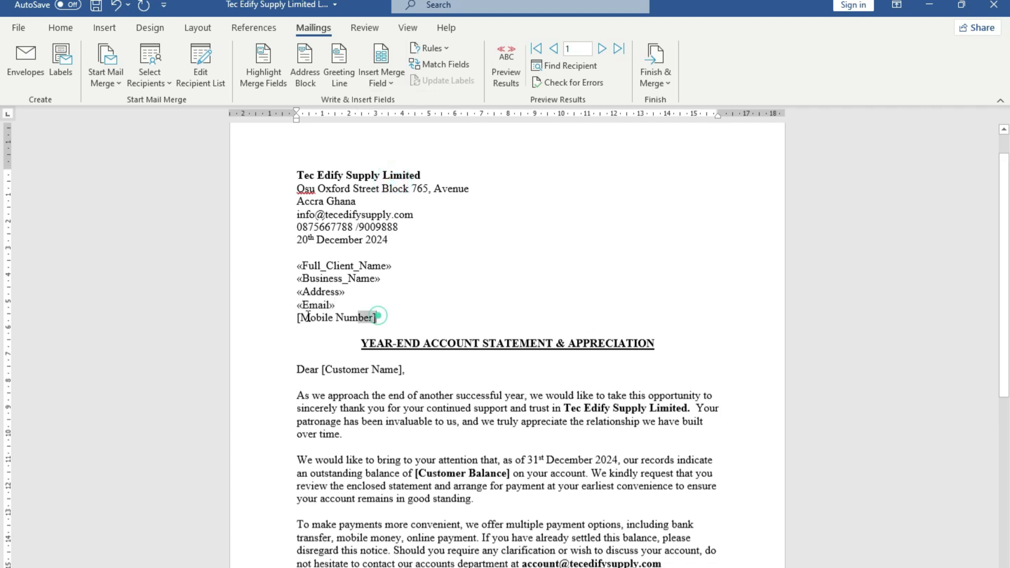
Replace the [Mobile Number] placeholder with the Contact_No merge field and break the line between it and the heading.
{"action": "triple_click", "coordinate": [378, 317]}
{"action": "left_click", "coordinate": [386, 86]}
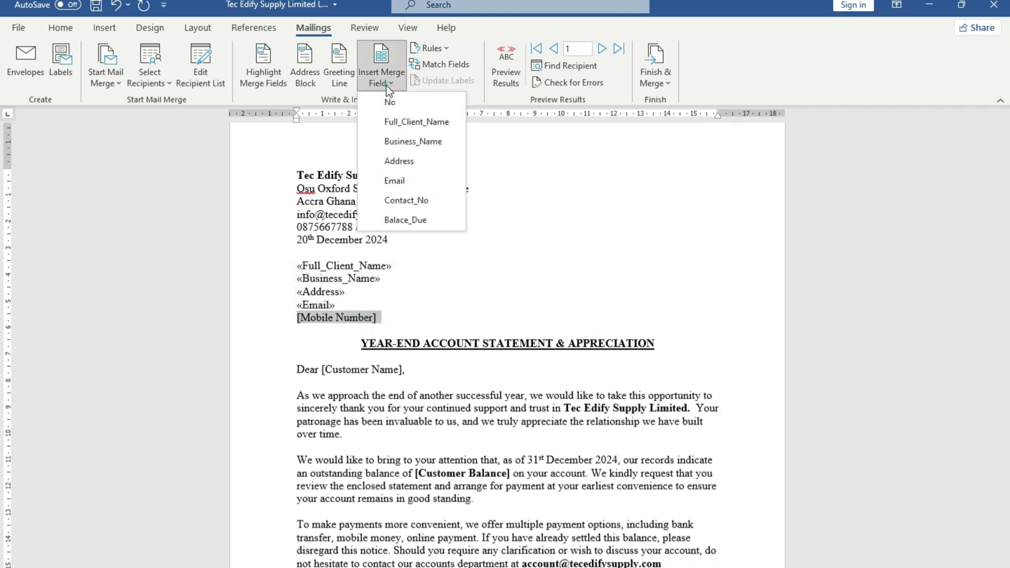
{"action": "left_click", "coordinate": [401, 200]}
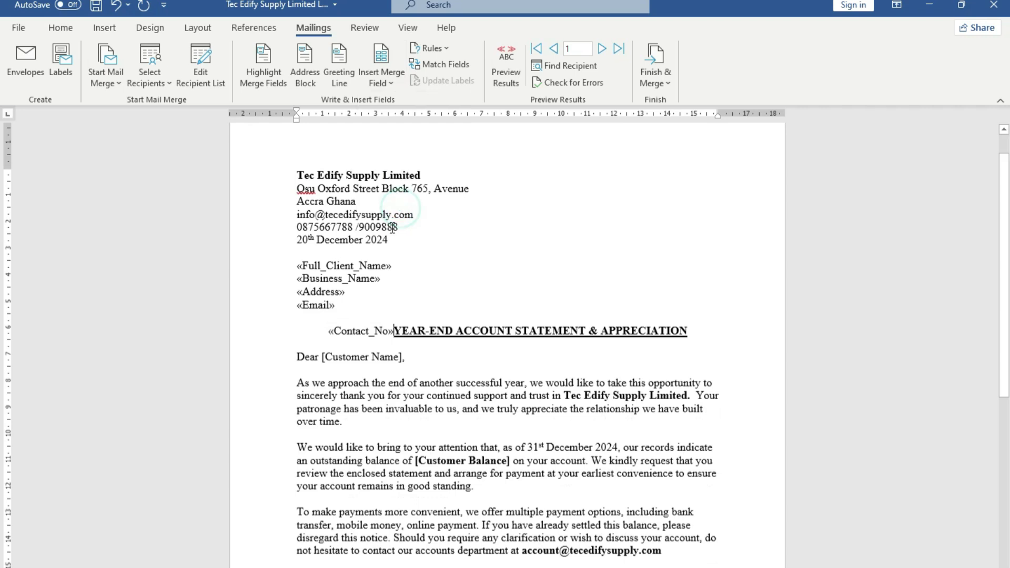
{"action": "key", "text": "Return"}
Move the "Dear [Customer Name]," salutation above the year-end heading and add a blank line after the Contact_No field.
{"action": "left_click_drag", "start_coordinate": [316, 363], "coordinate": [371, 336]}
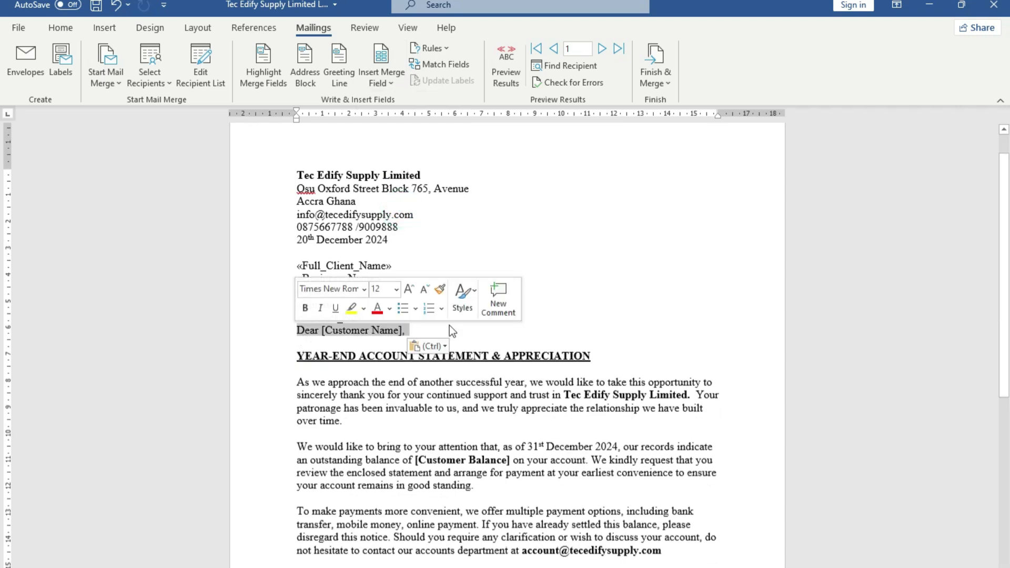
{"action": "left_click", "coordinate": [449, 326]}
{"action": "left_click", "coordinate": [388, 316]}
{"action": "key", "text": "Return"}
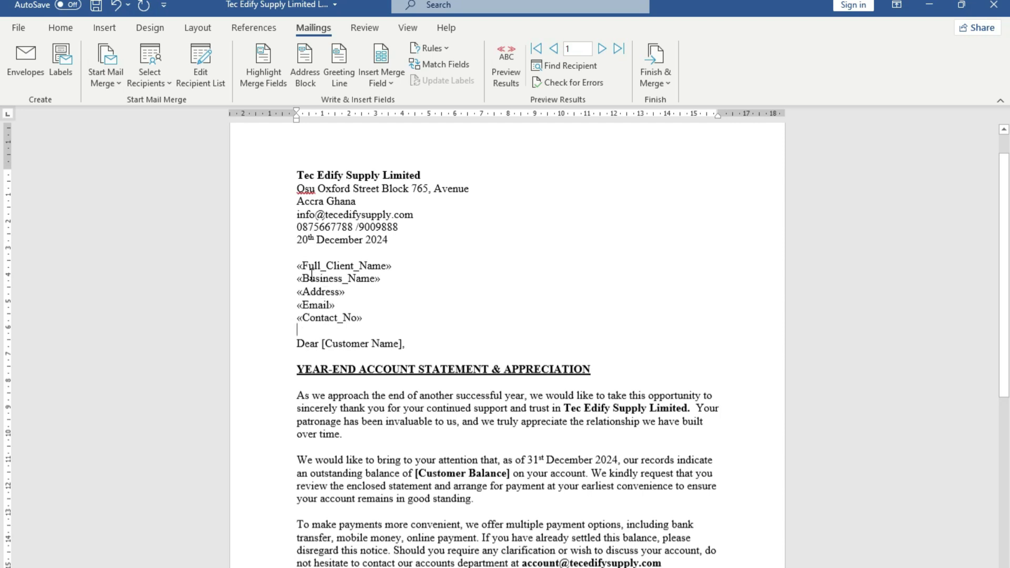
Replace [Customer Name] in the salutation with the Full_Client_Name merge field, followed by a comma.
{"action": "left_click_drag", "start_coordinate": [297, 267], "coordinate": [376, 323]}
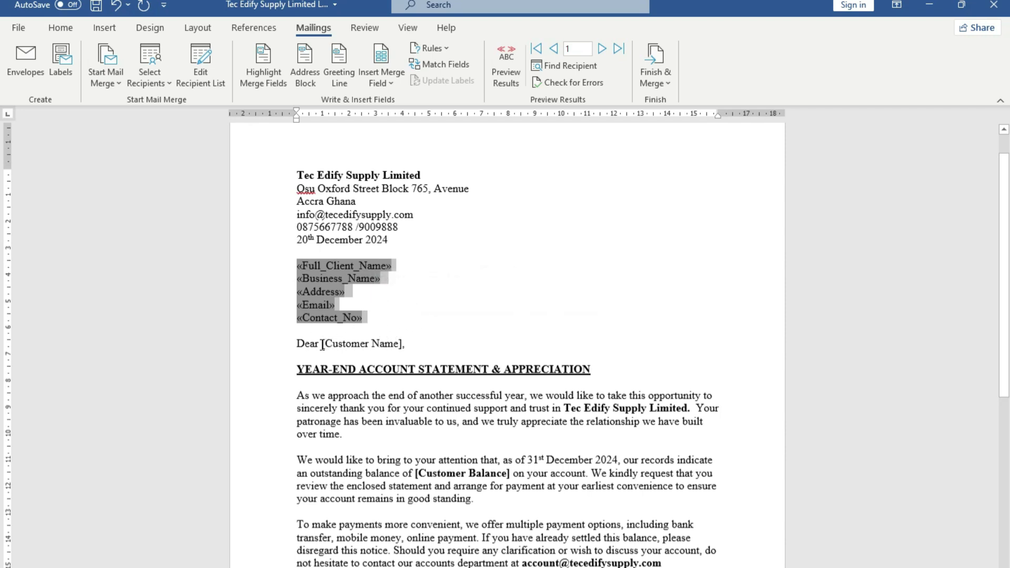
{"action": "left_click_drag", "start_coordinate": [322, 344], "coordinate": [354, 344]}
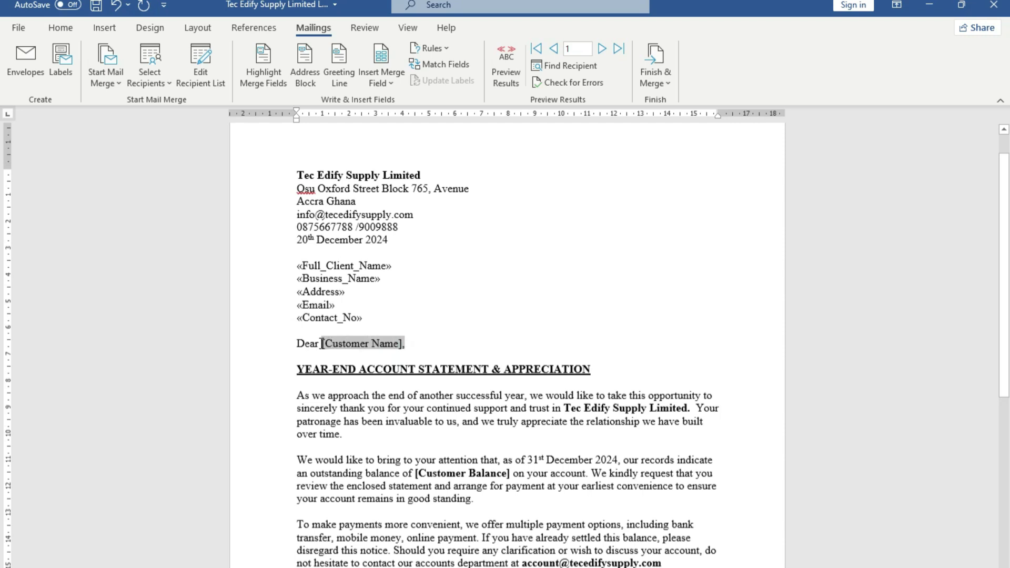
{"action": "left_click_drag", "start_coordinate": [321, 343], "coordinate": [321, 344]}
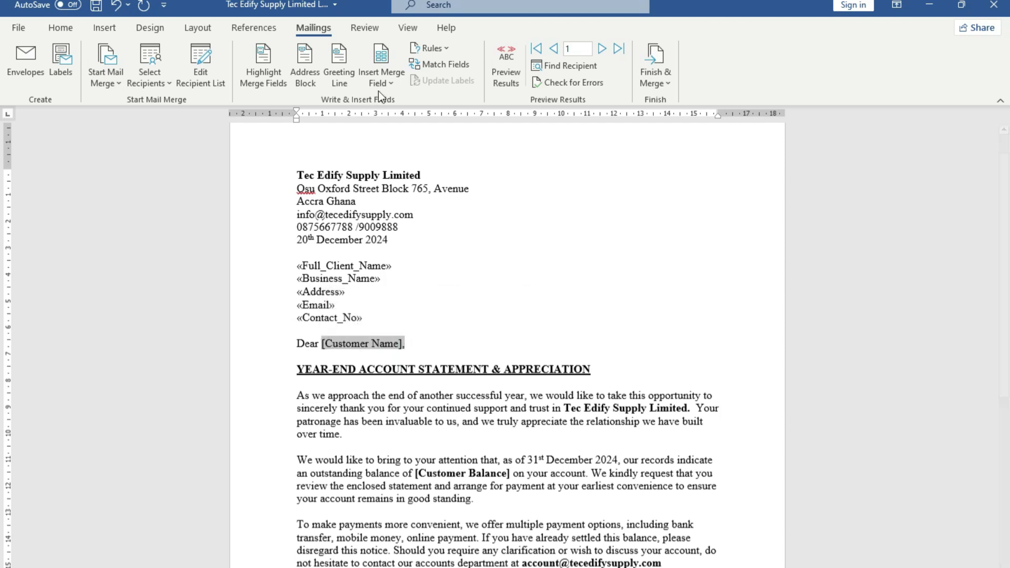
{"action": "left_click", "coordinate": [390, 83]}
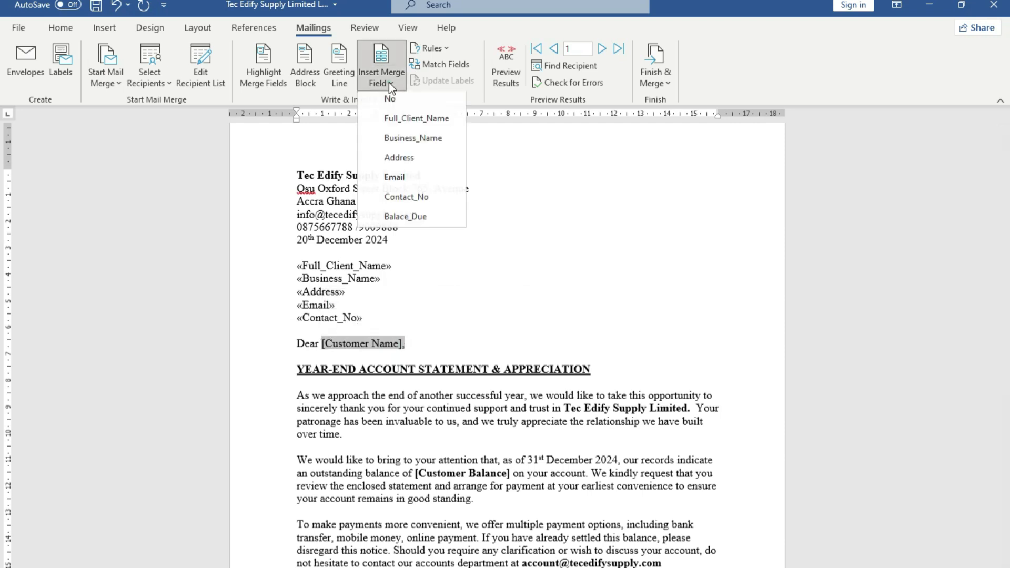
{"action": "left_click", "coordinate": [393, 122]}
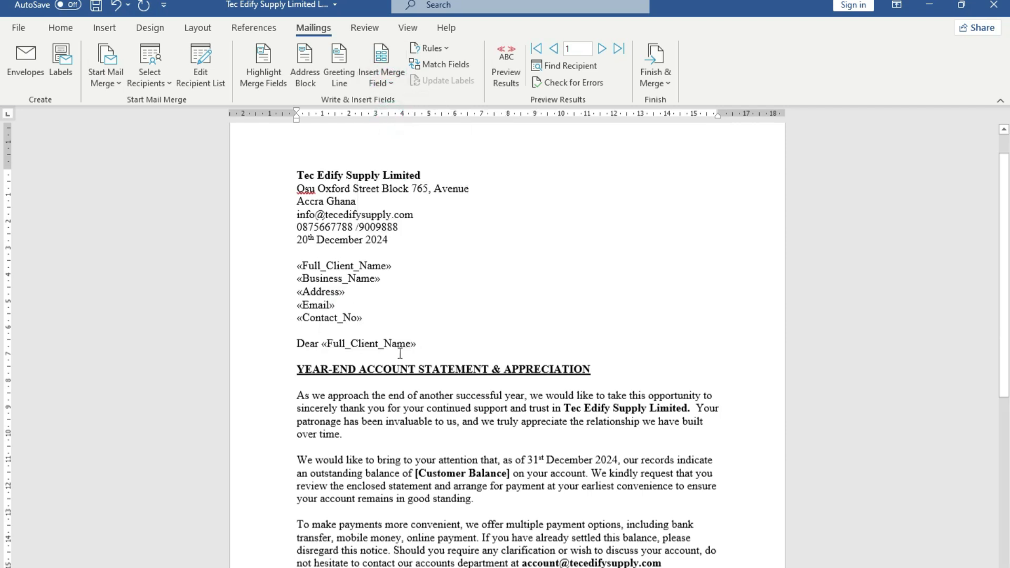
{"action": "type", "text": ","}
Check the balance column in the Excel customer list, then replace [Customer Balance] in the Word letter with the Balace_Due merge field.
{"action": "scroll", "coordinate": [371, 331], "scroll_direction": "down", "scroll_amount": 2}
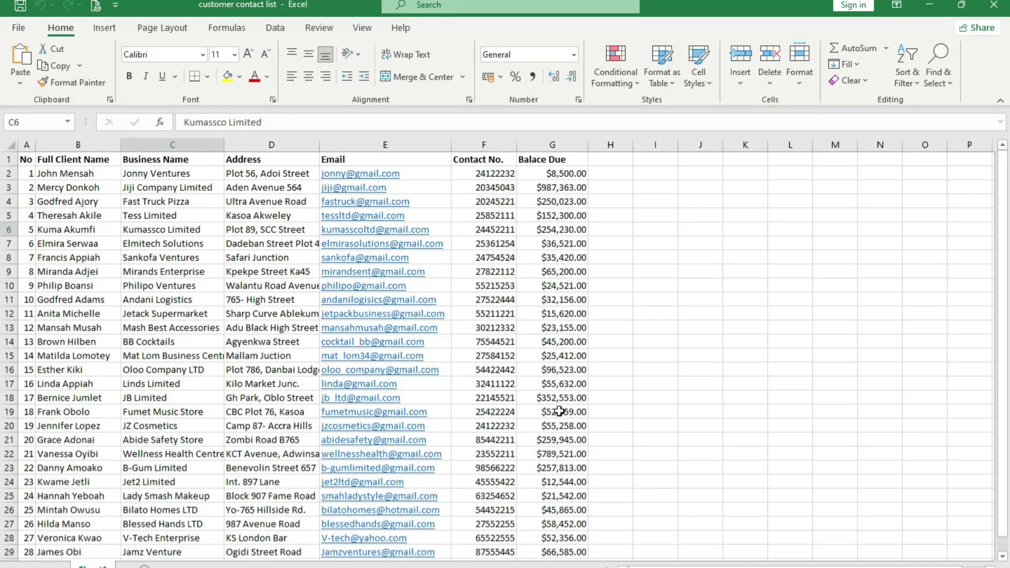
{"action": "key", "text": "alt+Tab"}
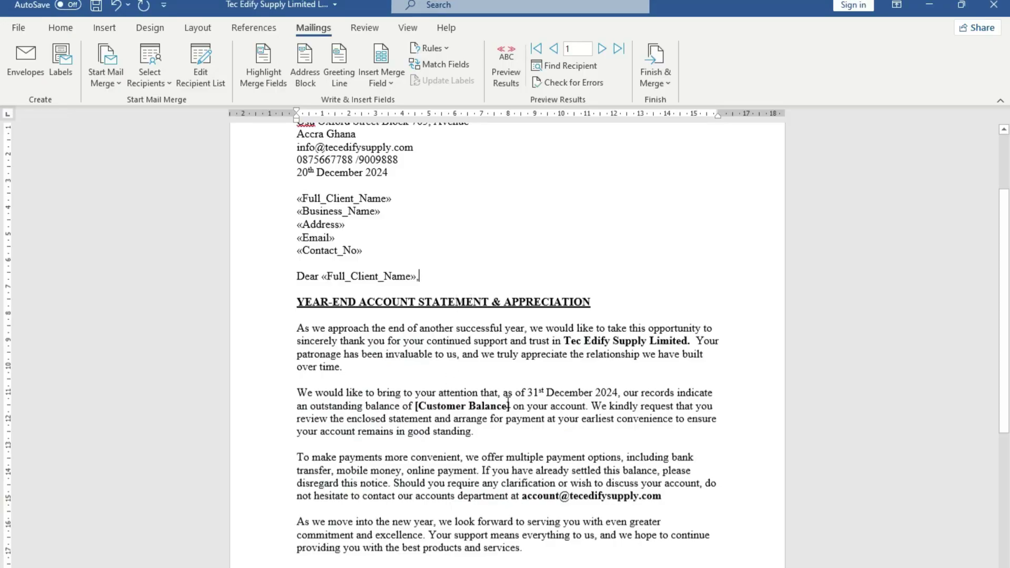
{"action": "scroll", "coordinate": [508, 402], "scroll_direction": "down", "scroll_amount": 2}
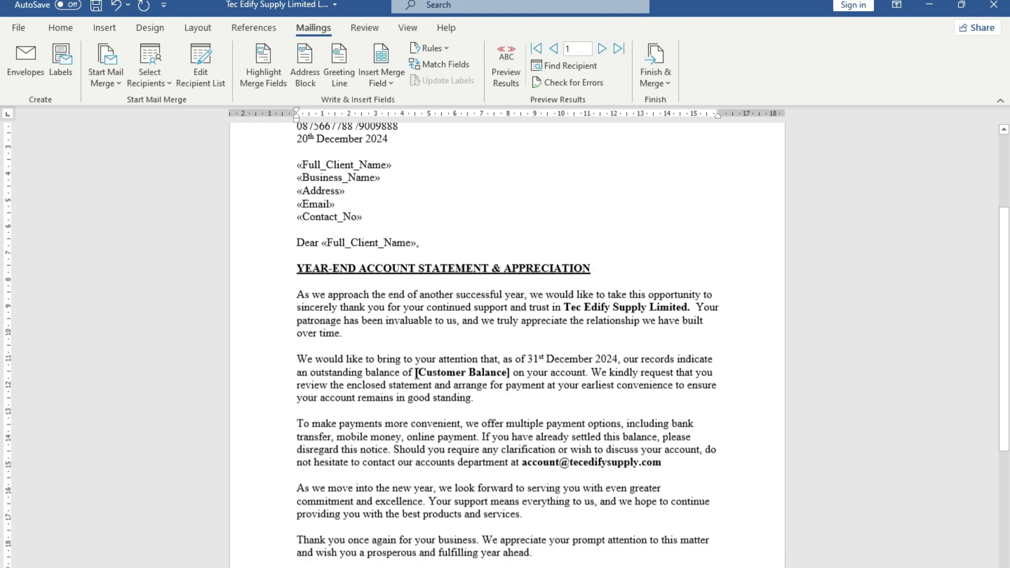
{"action": "left_click_drag", "start_coordinate": [416, 374], "coordinate": [510, 375]}
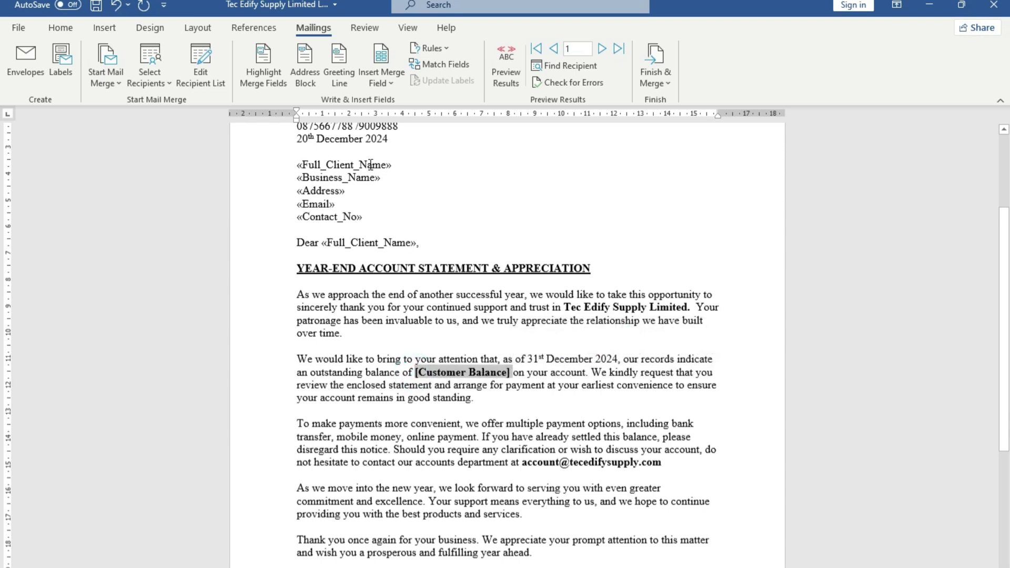
{"action": "left_click", "coordinate": [394, 83]}
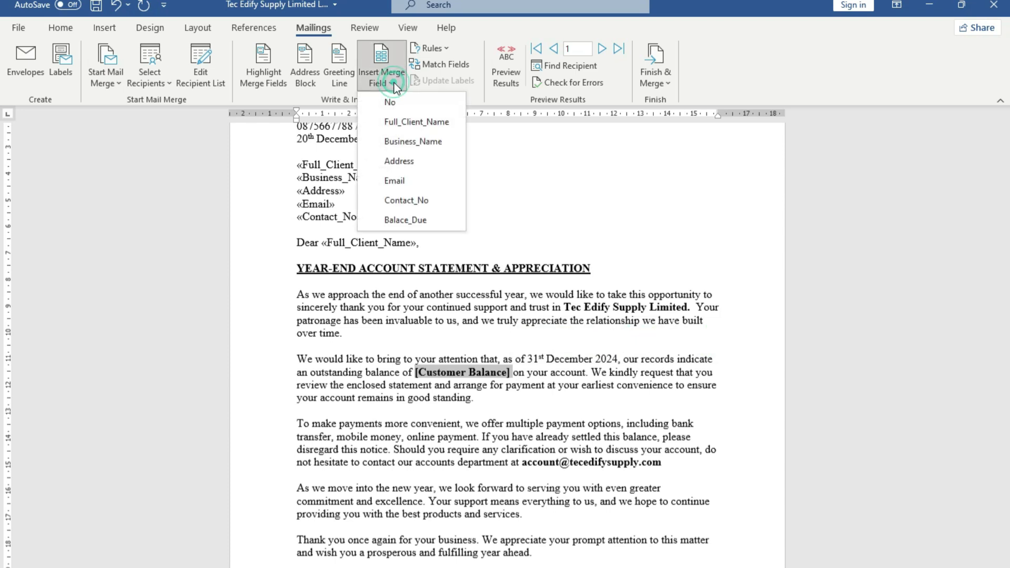
{"action": "left_click", "coordinate": [402, 219]}
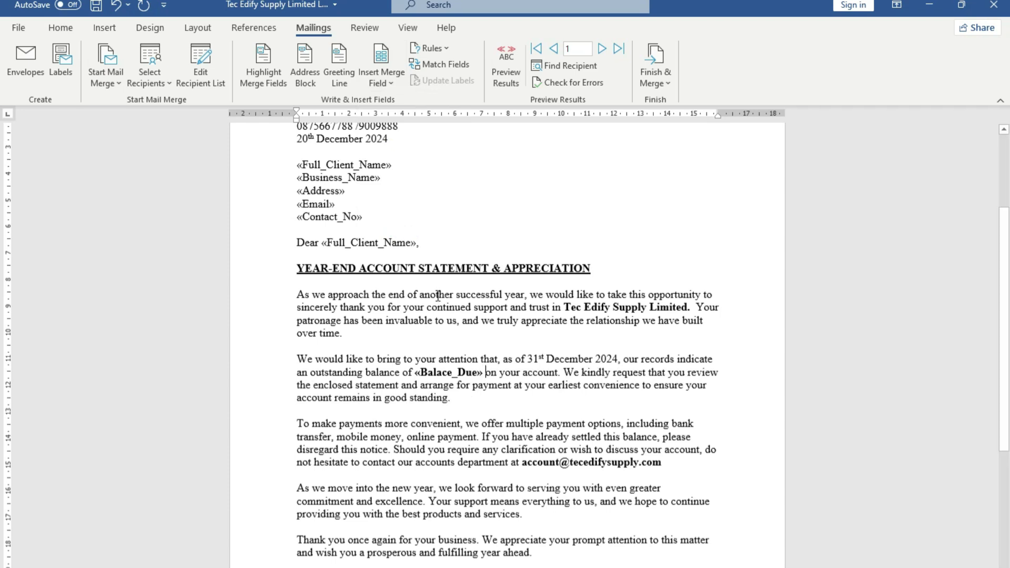
Look over the letter body and the merge fields inserted in the recipient block.
{"action": "scroll", "coordinate": [461, 371], "scroll_direction": "down", "scroll_amount": 3}
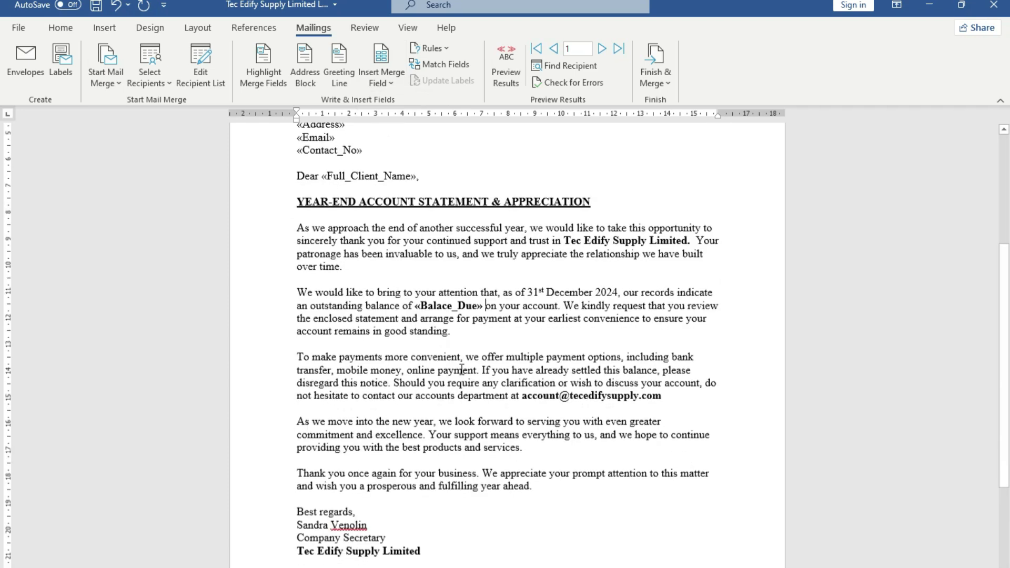
{"action": "scroll", "coordinate": [462, 371], "scroll_direction": "up", "scroll_amount": 3}
{"action": "scroll", "coordinate": [389, 329], "scroll_direction": "up", "scroll_amount": 2}
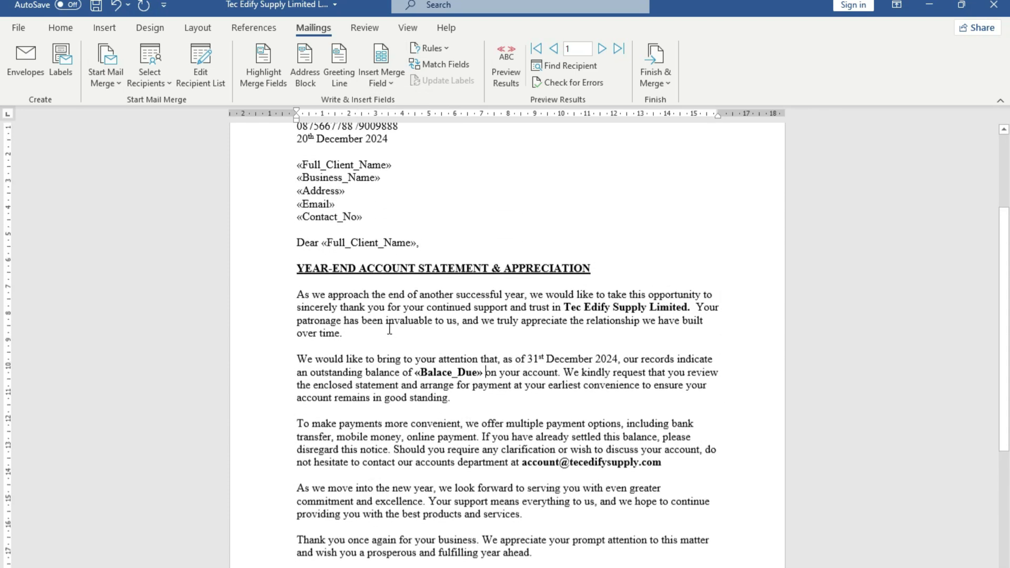
{"action": "left_click_drag", "start_coordinate": [295, 232], "coordinate": [373, 280]}
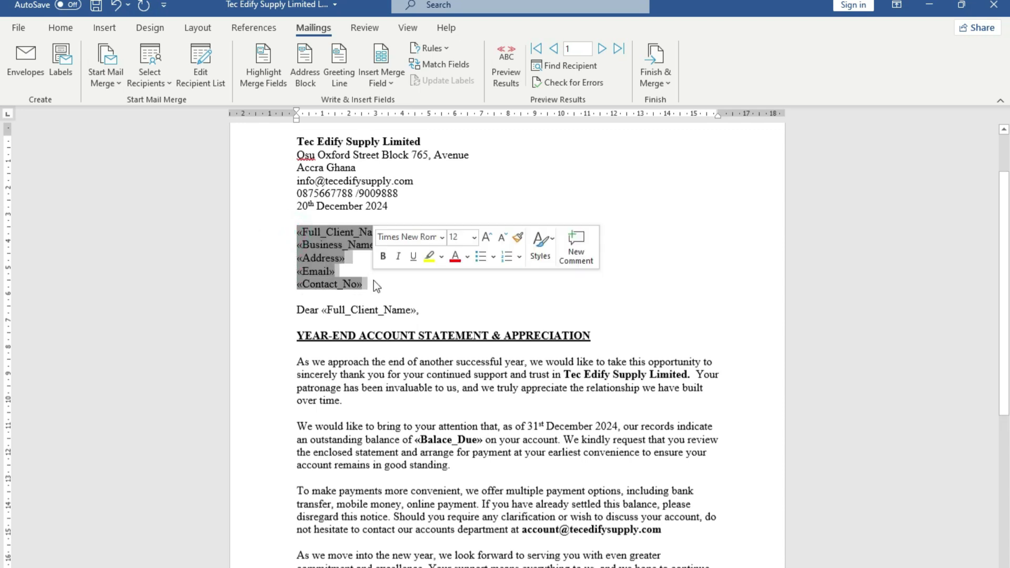
{"action": "left_click", "coordinate": [424, 312]}
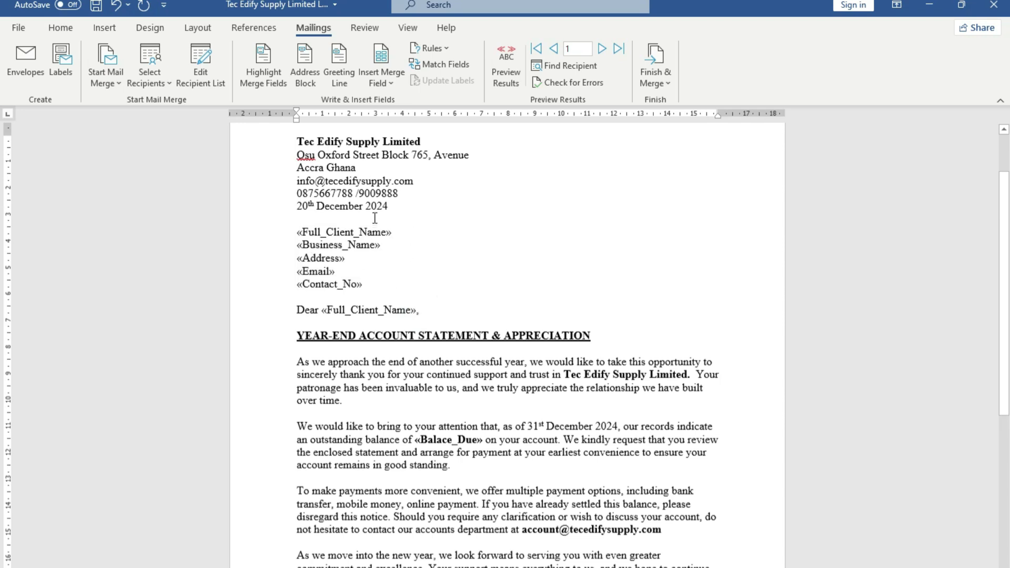
Preview the merge results in the letter and check the first customer's recipient details and outstanding balance.
{"action": "left_click", "coordinate": [507, 60]}
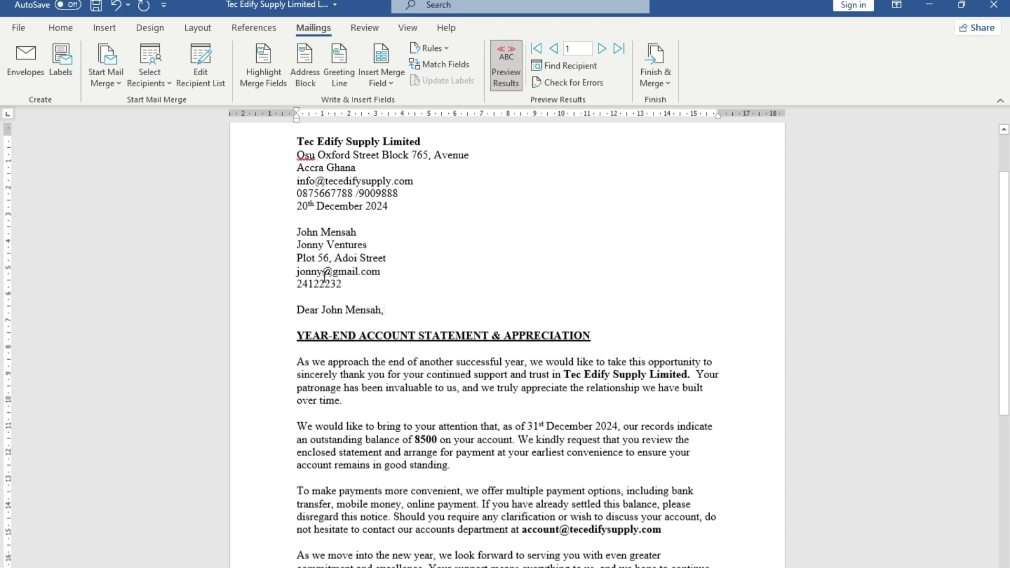
{"action": "left_click", "coordinate": [340, 287]}
{"action": "double_click", "coordinate": [416, 439]}
{"action": "left_click", "coordinate": [417, 352]}
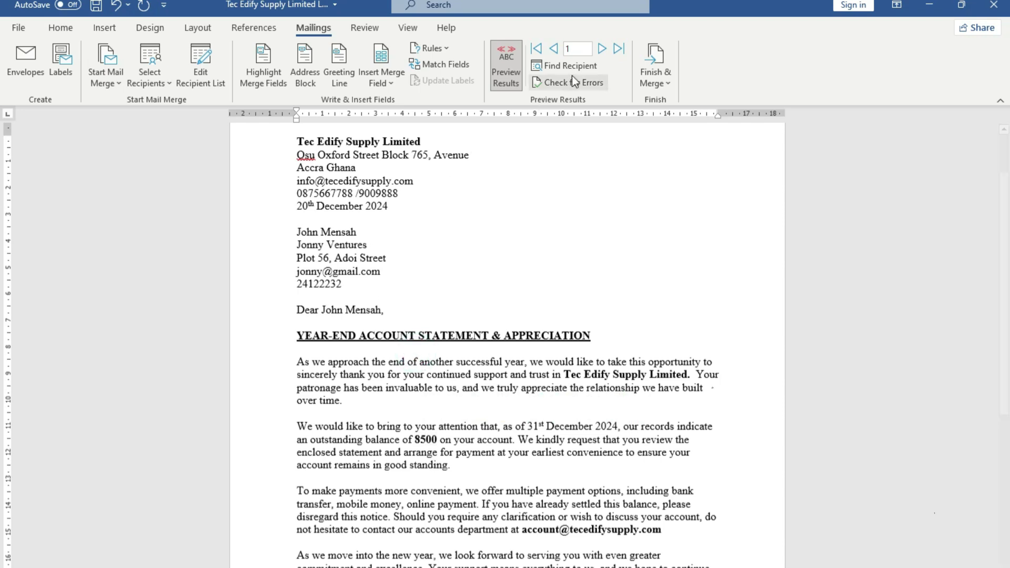
Go through the previewed letters one by one up to record 17, checking each customer's recipient details and balance.
{"action": "left_click", "coordinate": [602, 50]}
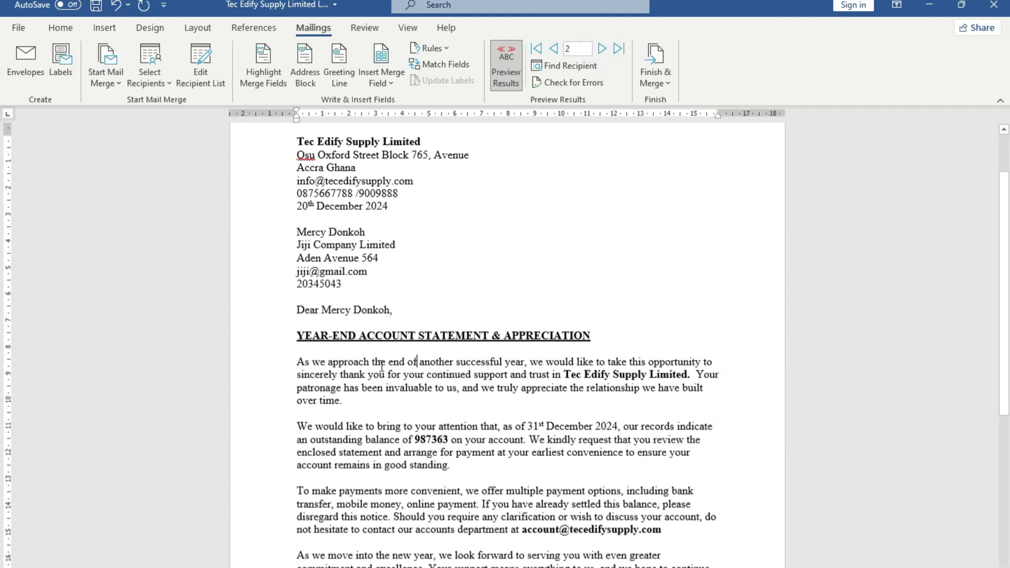
{"action": "left_click", "coordinate": [416, 439]}
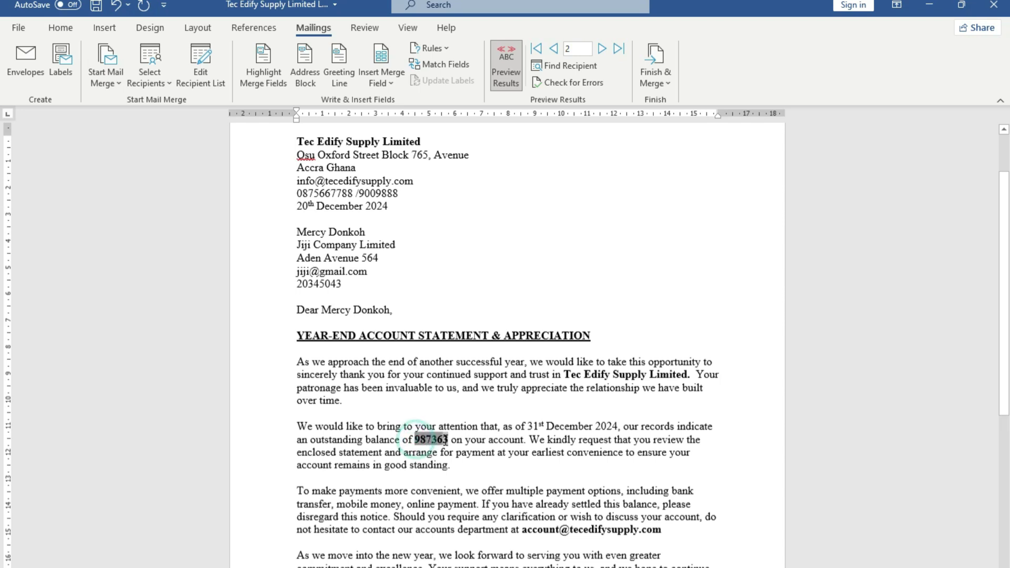
{"action": "left_click", "coordinate": [603, 48]}
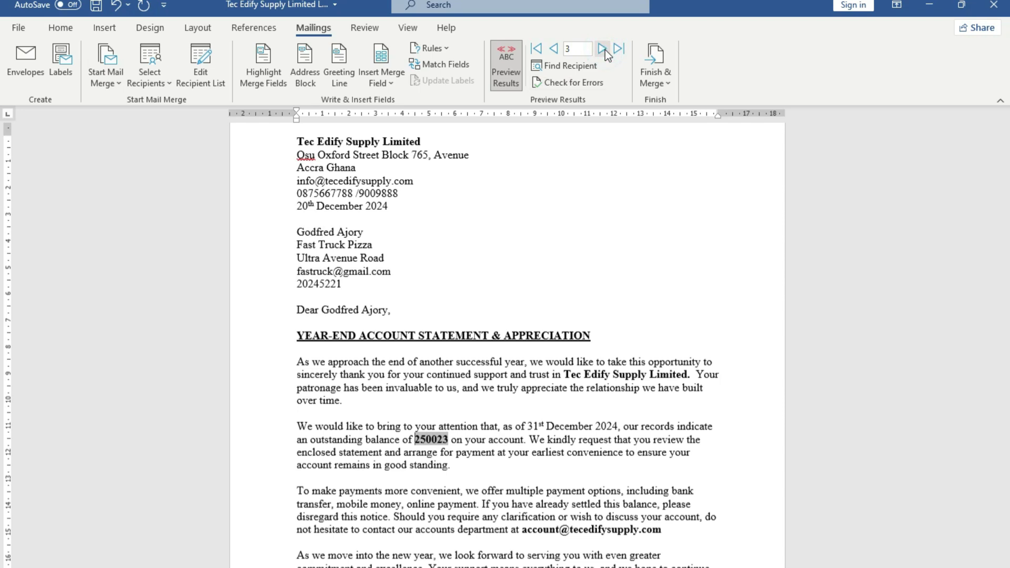
{"action": "left_click", "coordinate": [603, 49]}
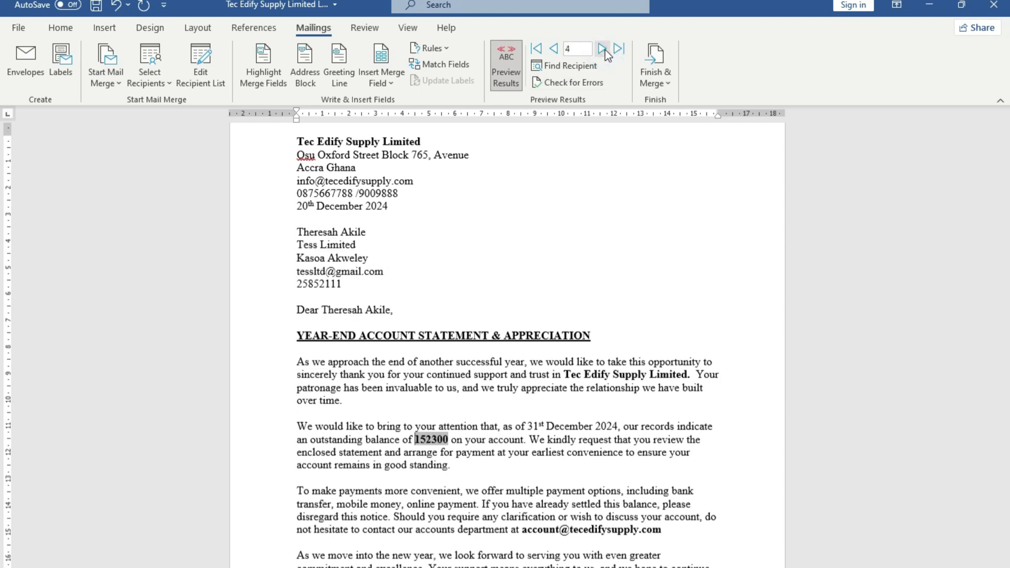
{"action": "left_click", "coordinate": [604, 50]}
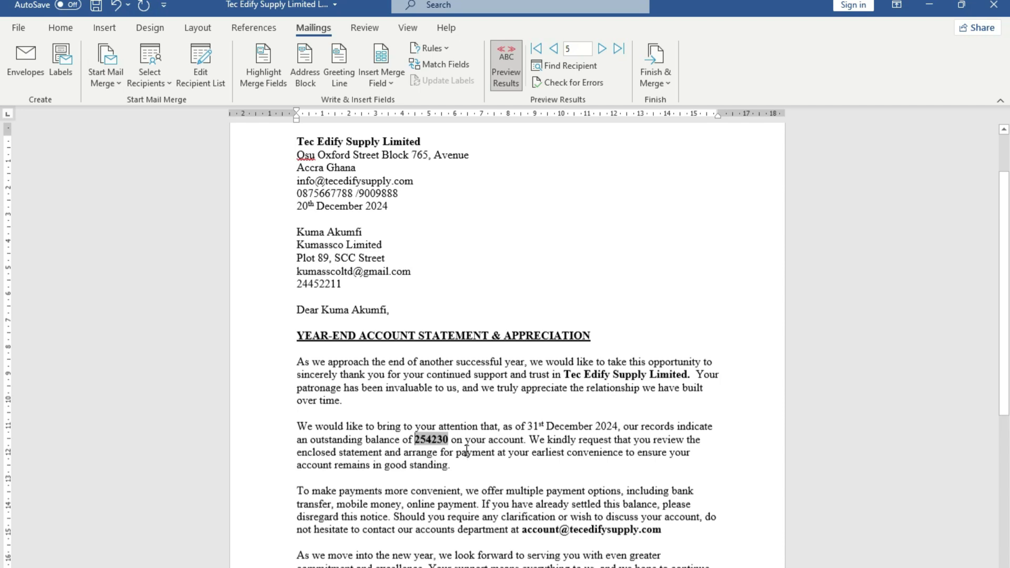
{"action": "left_click", "coordinate": [602, 52]}
{"action": "left_click", "coordinate": [601, 52]}
{"action": "left_click", "coordinate": [601, 51]}
{"action": "left_click", "coordinate": [601, 51]}
{"action": "left_click", "coordinate": [601, 51]}
{"action": "left_click", "coordinate": [601, 51]}
{"action": "left_click", "coordinate": [601, 51]}
{"action": "left_click", "coordinate": [602, 52]}
{"action": "left_click", "coordinate": [603, 53]}
{"action": "left_click", "coordinate": [602, 53]}
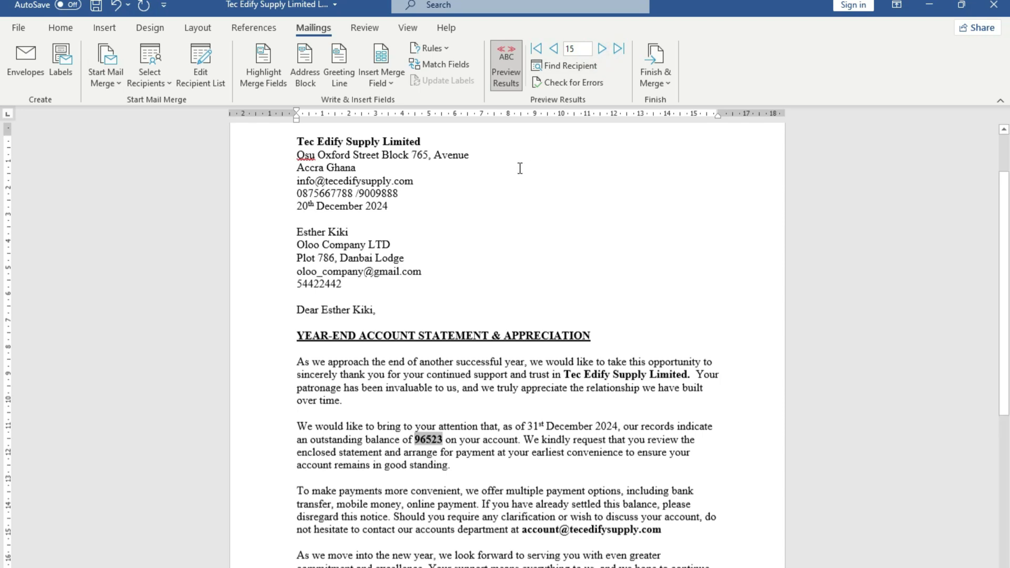
{"action": "left_click", "coordinate": [601, 49]}
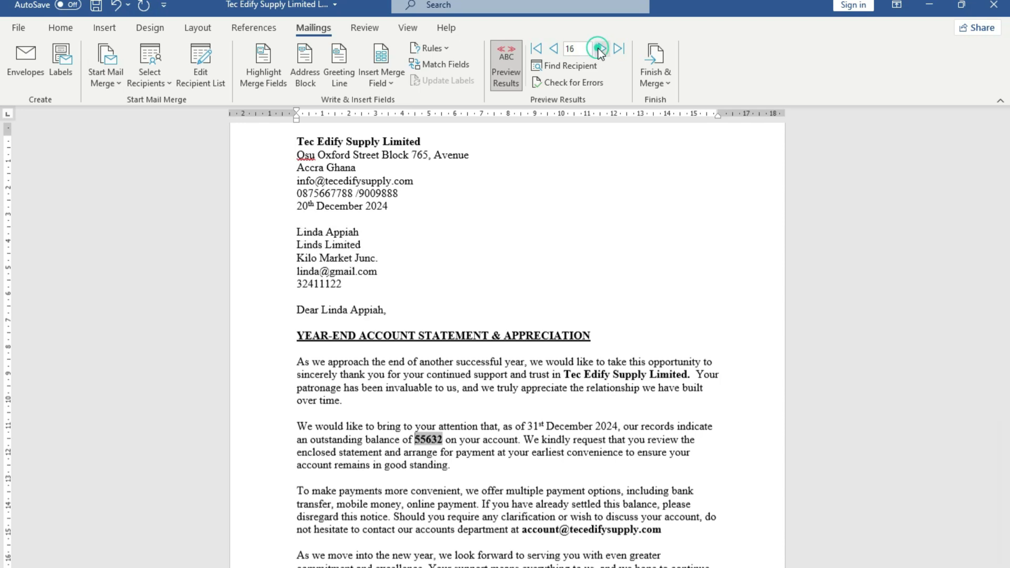
{"action": "left_click", "coordinate": [600, 49]}
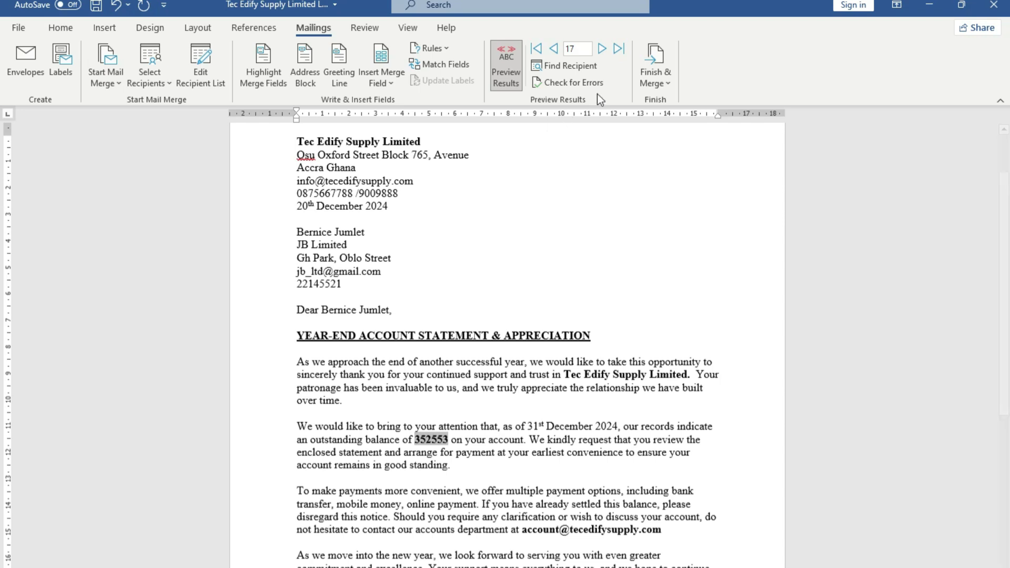
{"action": "left_click", "coordinate": [666, 84]}
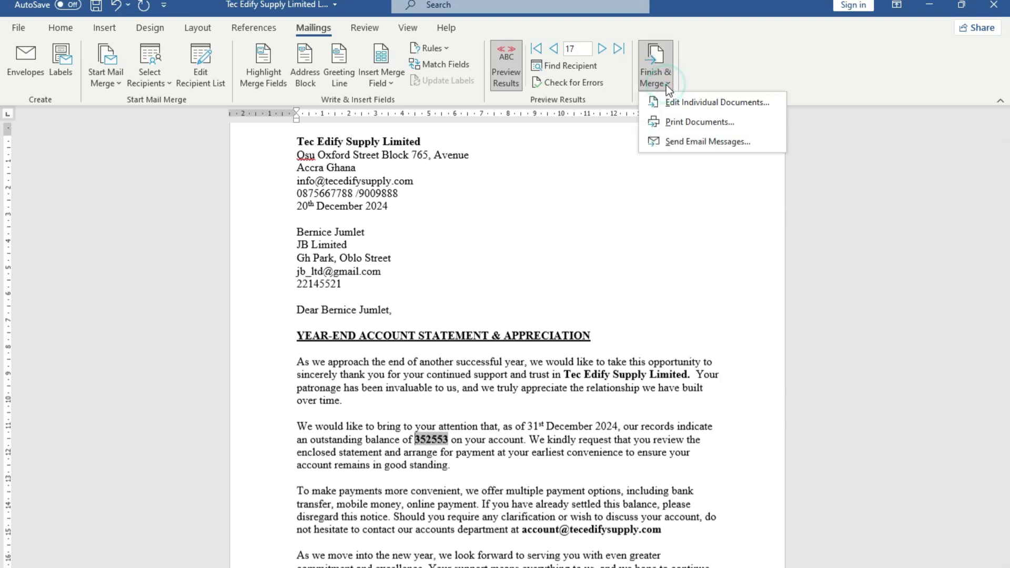
{"action": "left_click", "coordinate": [674, 124]}
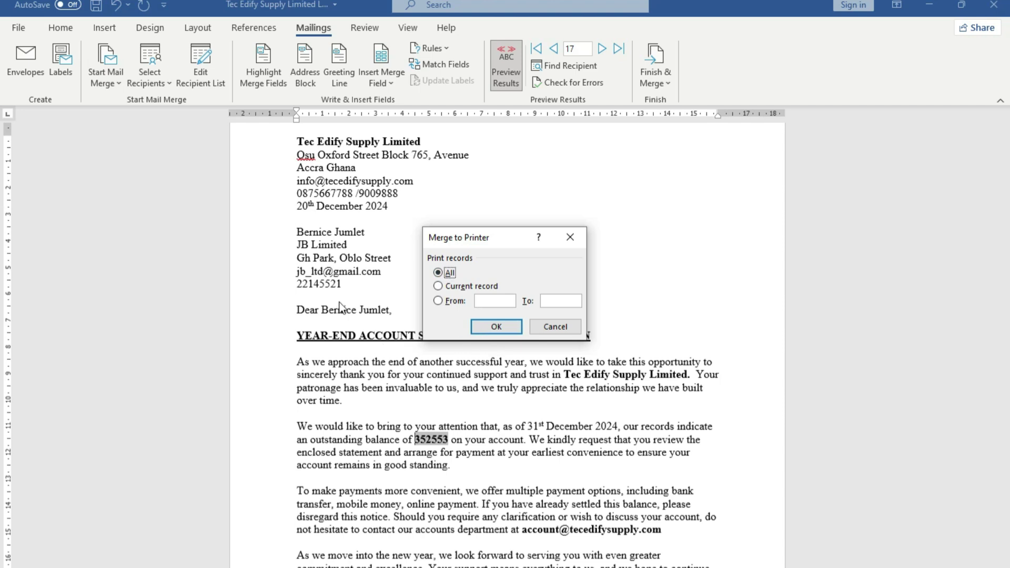
{"action": "left_click", "coordinate": [439, 287]}
{"action": "left_click", "coordinate": [438, 301]}
{"action": "type", "text": "6"}
{"action": "key", "text": "Tab"}
{"action": "type", "text": "12"}
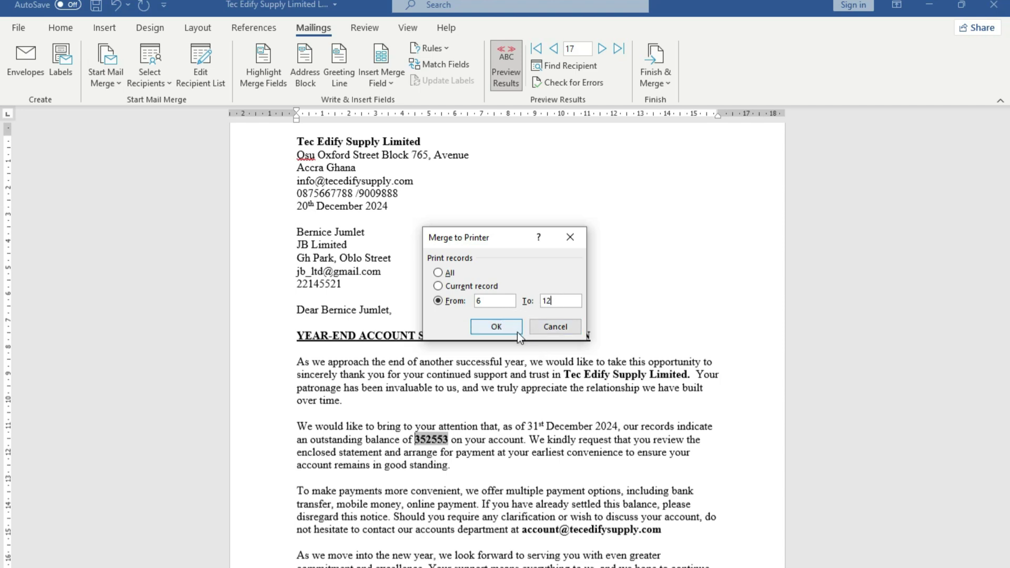
{"action": "left_click", "coordinate": [542, 327]}
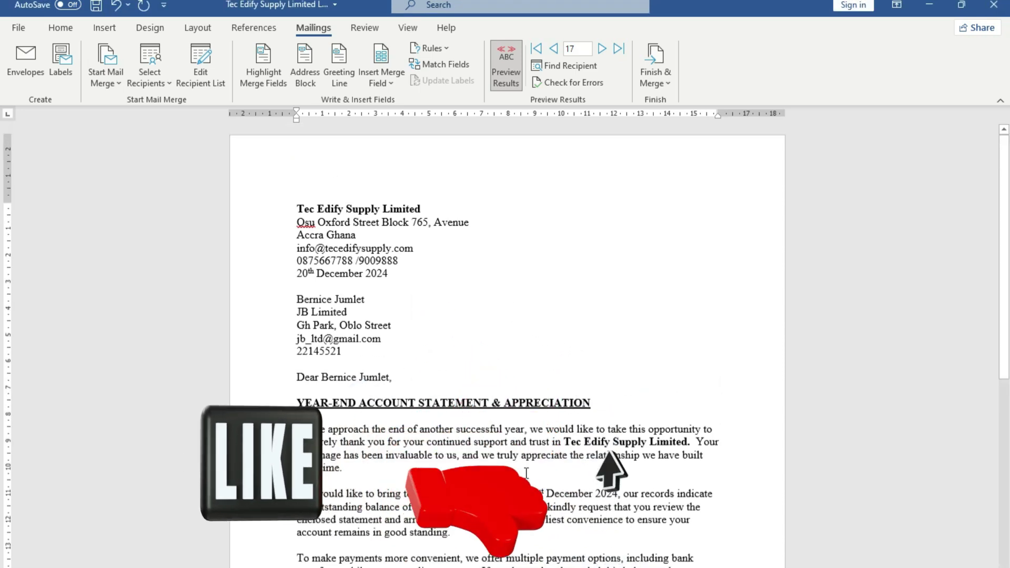
Look over the previewed letter and go back through the preceding records to record 12.
{"action": "scroll", "coordinate": [526, 472], "scroll_direction": "down", "scroll_amount": 1}
{"action": "scroll", "coordinate": [526, 472], "scroll_direction": "down", "scroll_amount": 8}
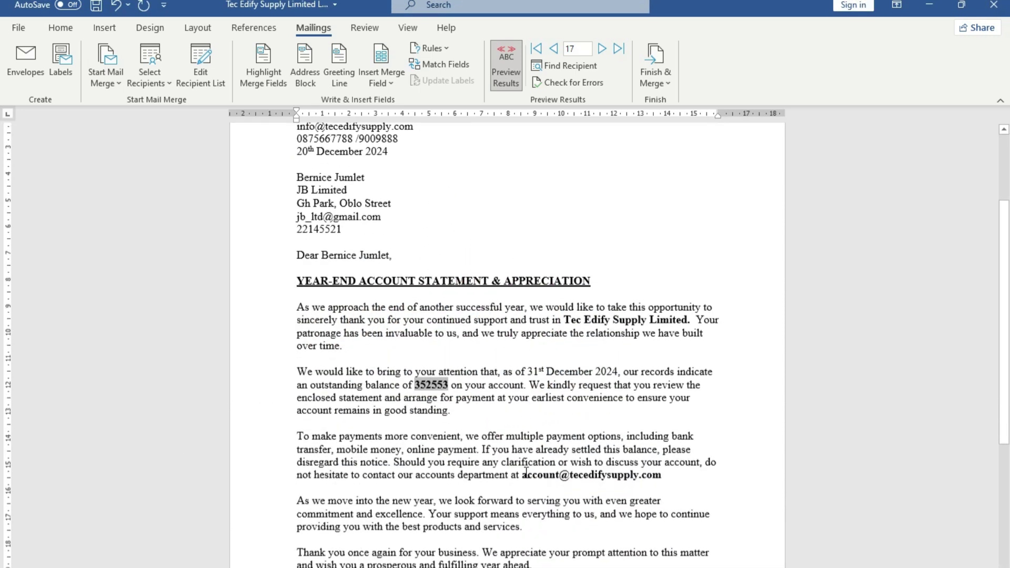
{"action": "scroll", "coordinate": [527, 472], "scroll_direction": "up", "scroll_amount": 7}
{"action": "scroll", "coordinate": [527, 472], "scroll_direction": "up", "scroll_amount": 1}
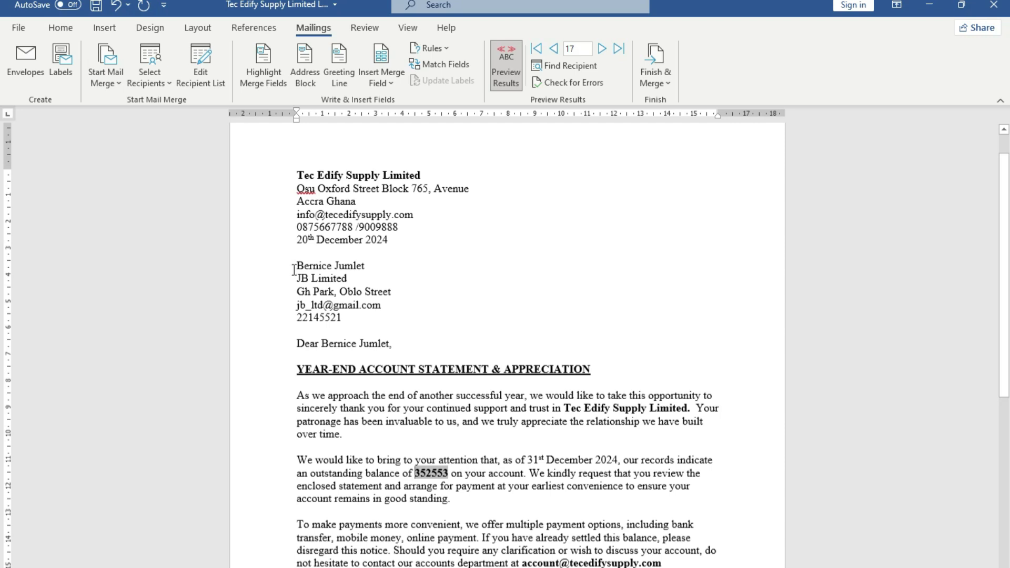
{"action": "left_click", "coordinate": [602, 51]}
{"action": "left_click", "coordinate": [554, 49]}
{"action": "left_click", "coordinate": [554, 49]}
{"action": "left_click", "coordinate": [554, 49]}
{"action": "left_click", "coordinate": [554, 49]}
{"action": "left_click", "coordinate": [554, 49]}
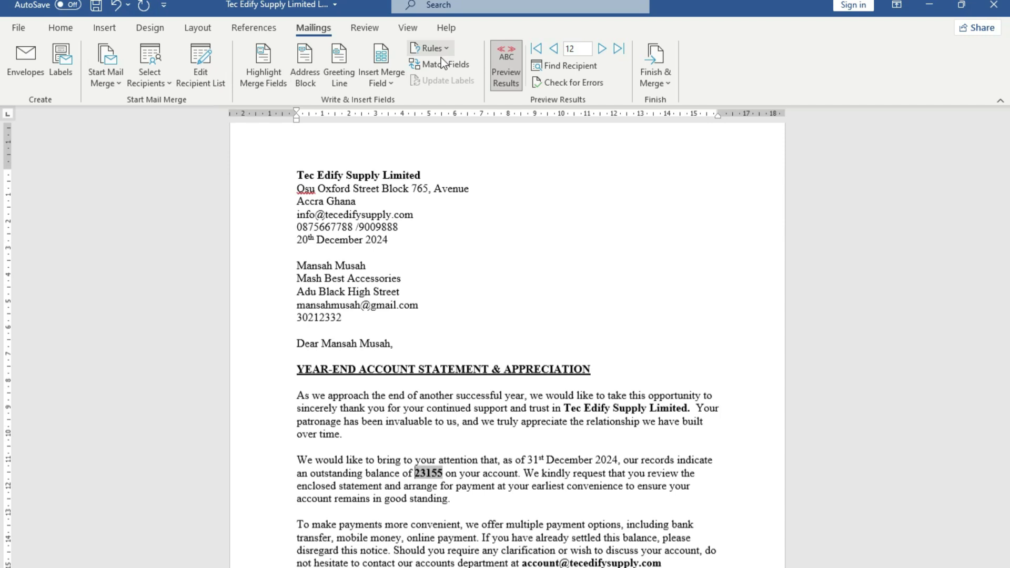
Review the mail merge recipient list and briefly highlight the merge fields in the letter.
{"action": "left_click", "coordinate": [116, 85]}
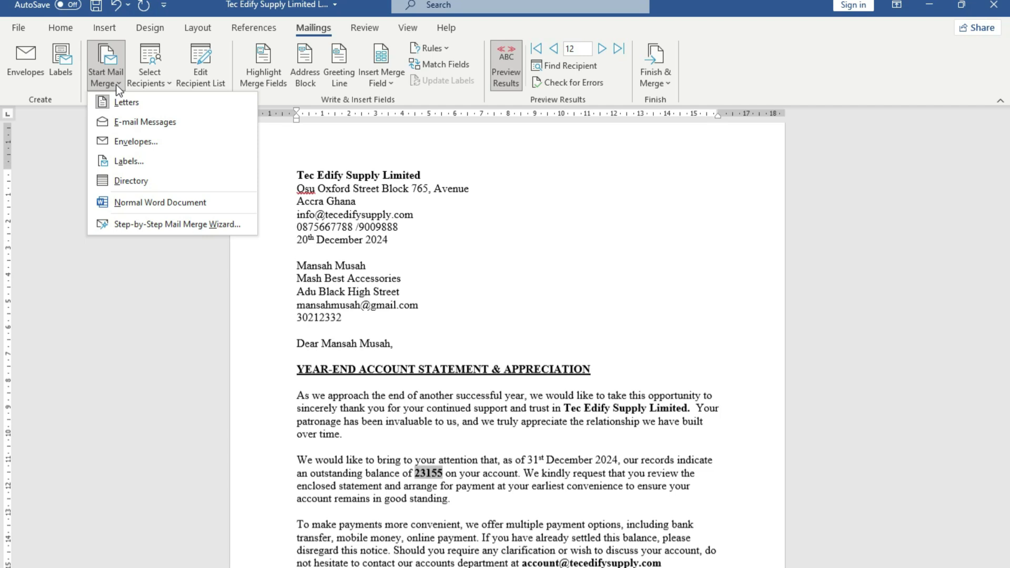
{"action": "left_click", "coordinate": [167, 85]}
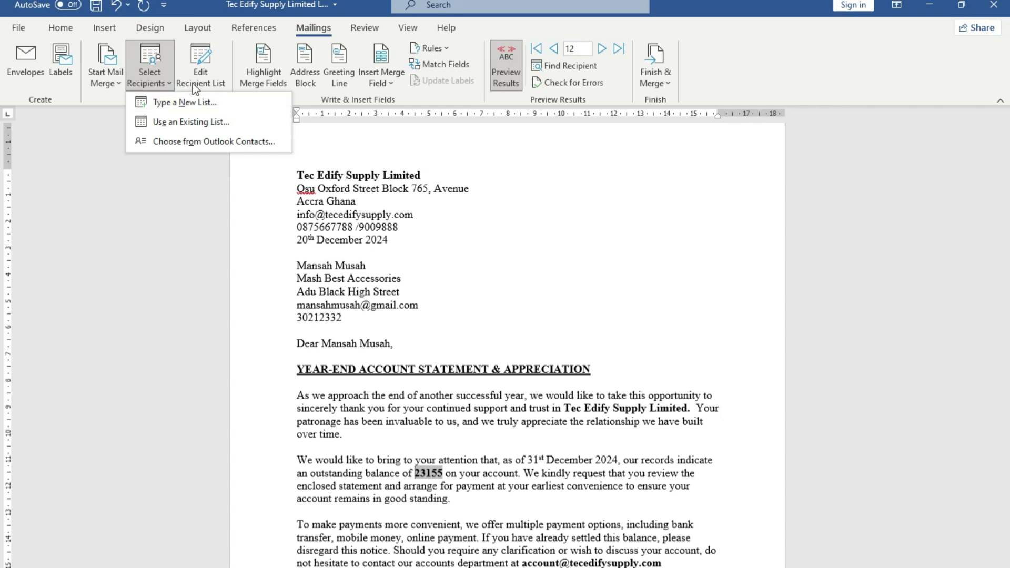
{"action": "left_click", "coordinate": [192, 83]}
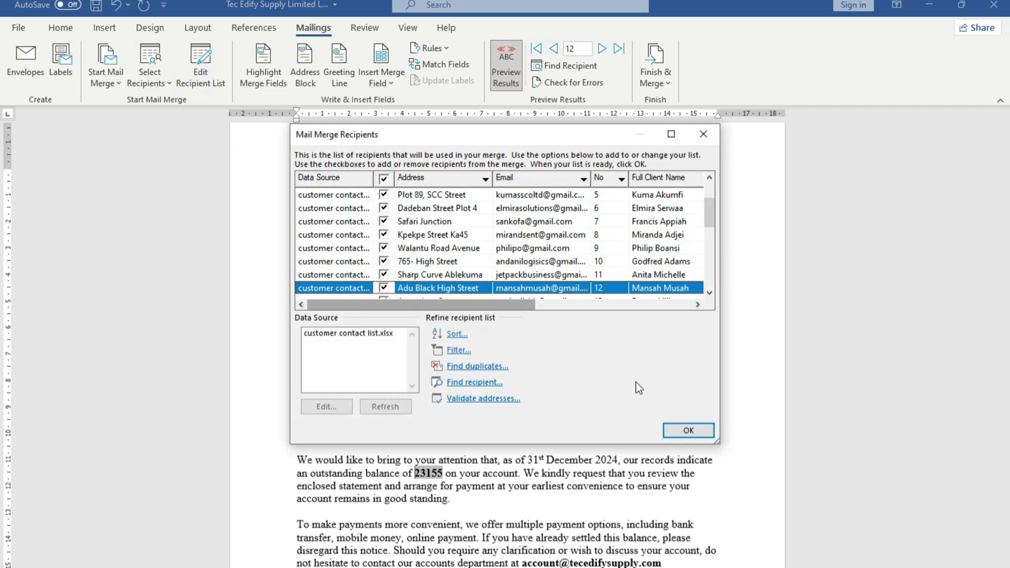
{"action": "left_click", "coordinate": [677, 429]}
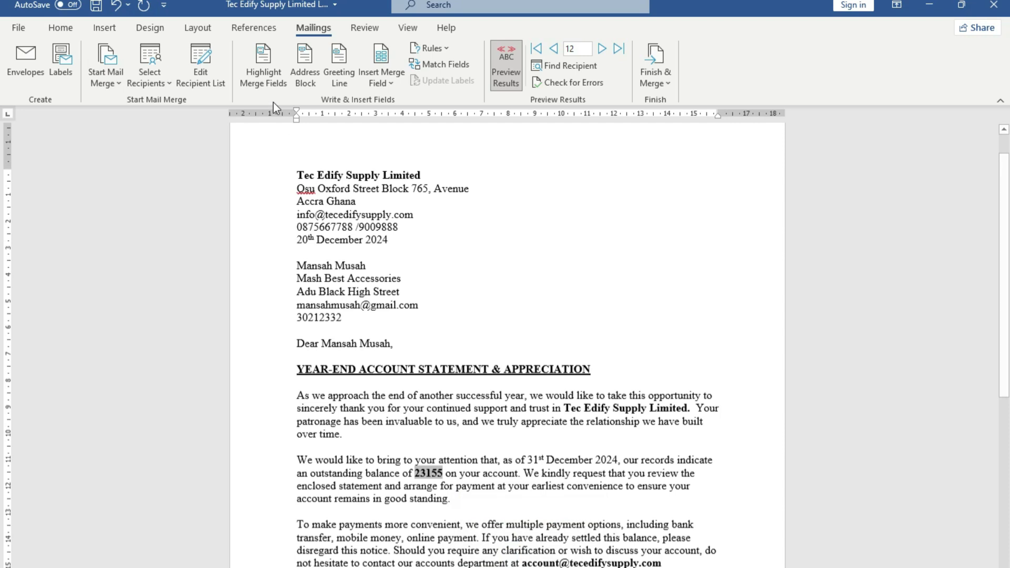
{"action": "left_click", "coordinate": [263, 71]}
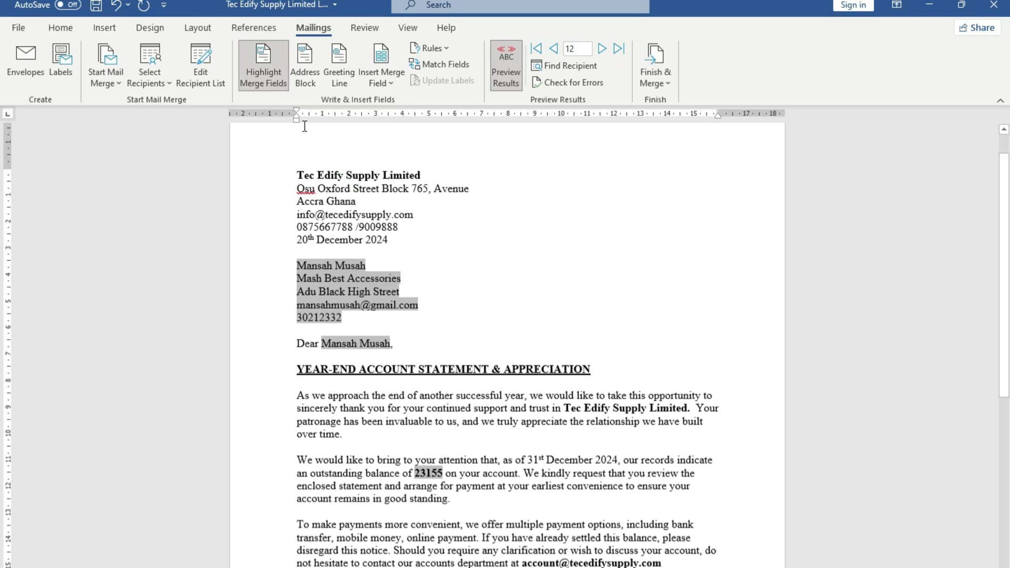
{"action": "left_click", "coordinate": [264, 78]}
Look over the Address Block and Greeting Line options without inserting either into the letter.
{"action": "left_click", "coordinate": [305, 66]}
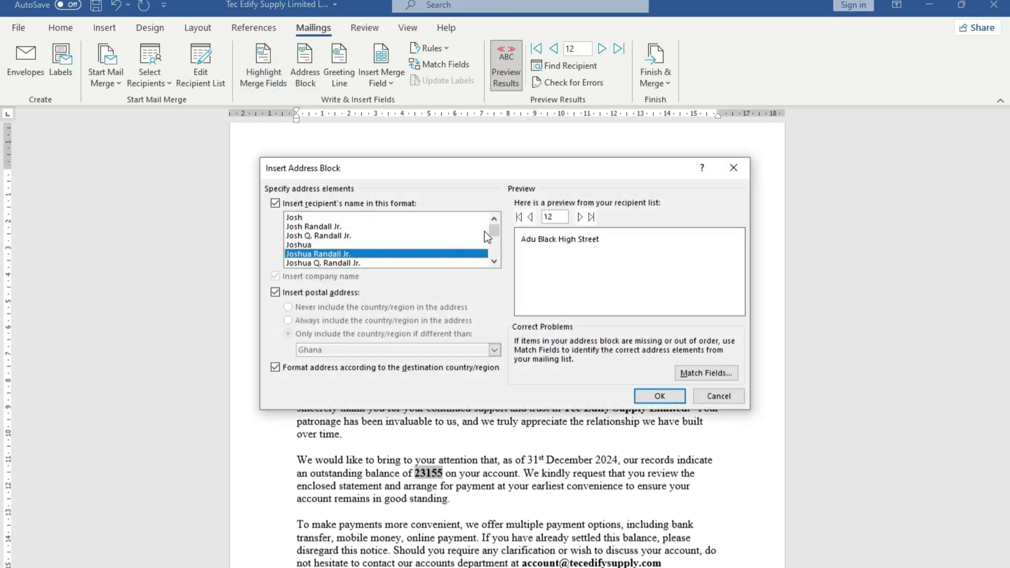
{"action": "mouse_move", "coordinate": [494, 231]}
{"action": "left_mouse_down"}
{"action": "mouse_move", "coordinate": [494, 255]}
{"action": "mouse_move", "coordinate": [498, 214]}
{"action": "left_mouse_up"}
{"action": "left_click", "coordinate": [717, 396]}
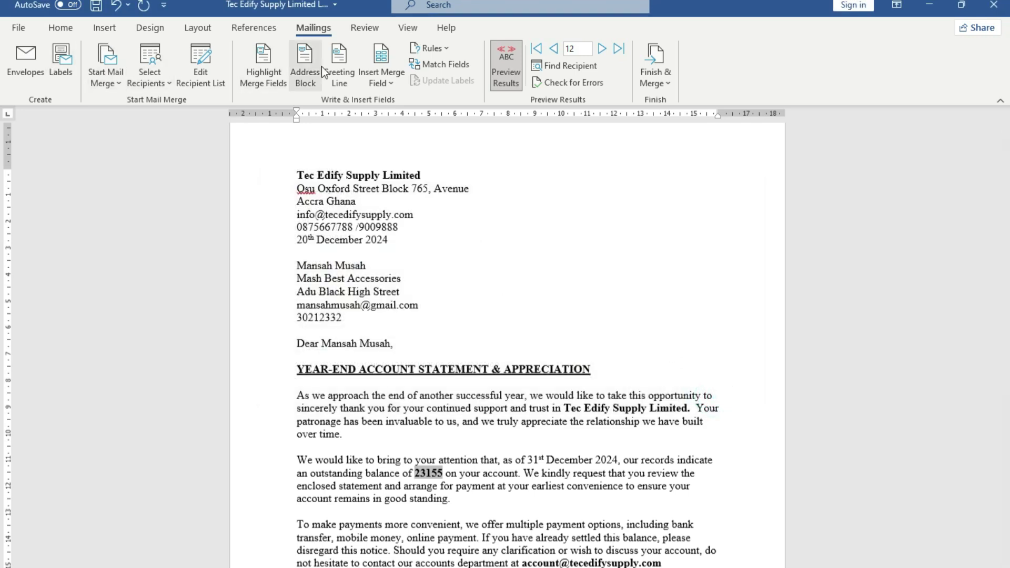
{"action": "left_click", "coordinate": [338, 58]}
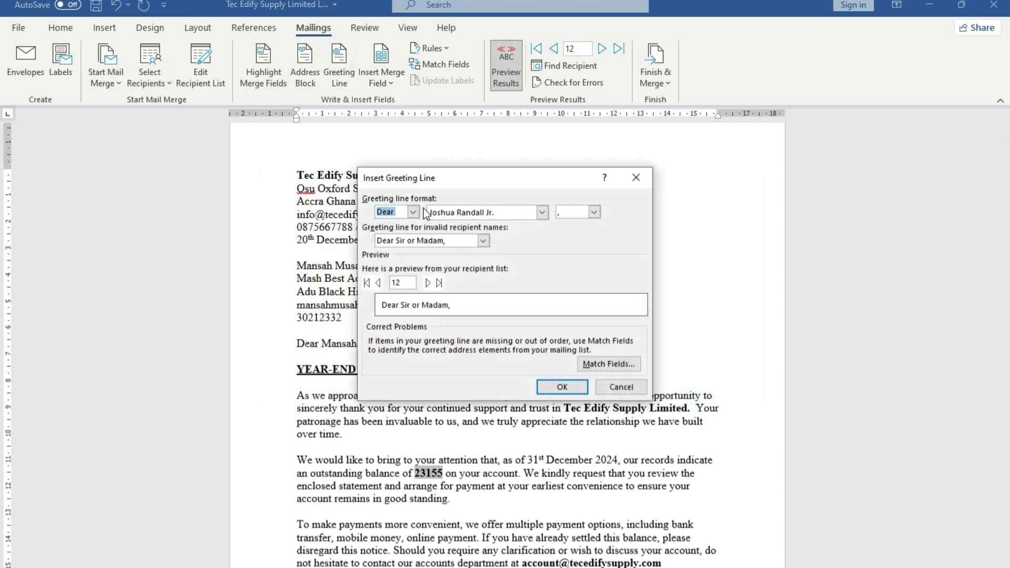
{"action": "left_click", "coordinate": [628, 387]}
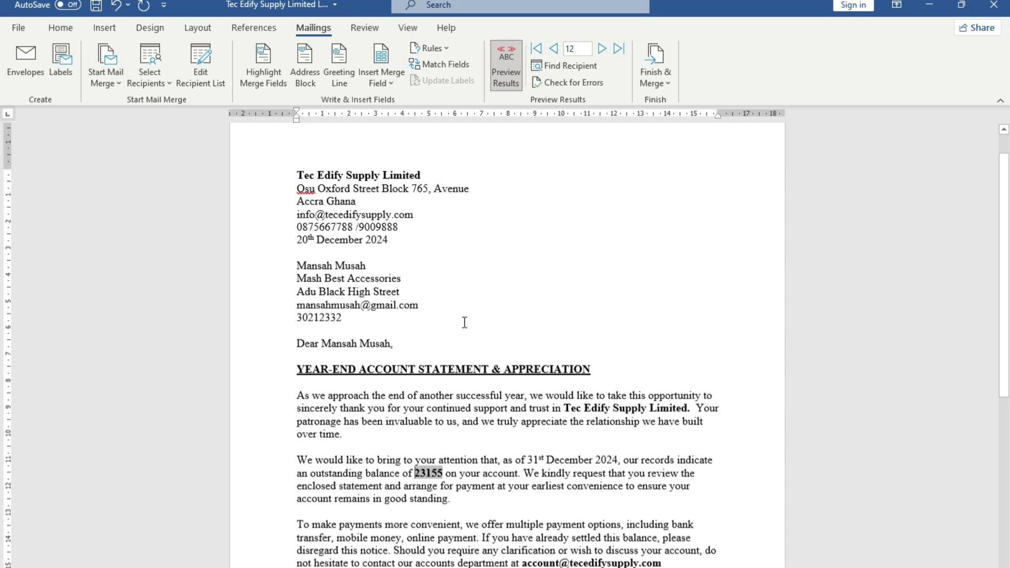
{"action": "scroll", "coordinate": [446, 363], "scroll_direction": "down", "scroll_amount": 5}
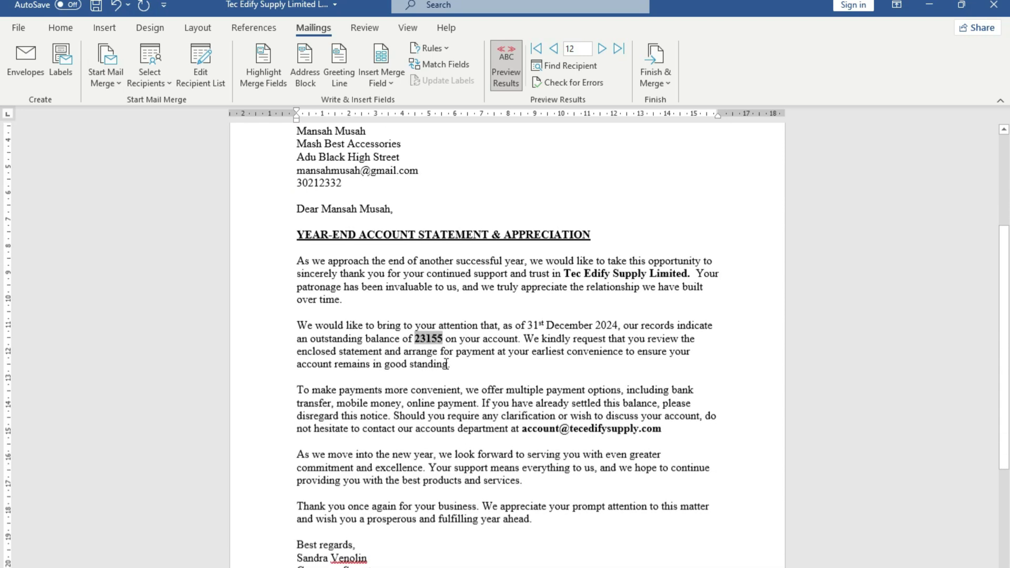
{"action": "scroll", "coordinate": [447, 363], "scroll_direction": "up", "scroll_amount": 5}
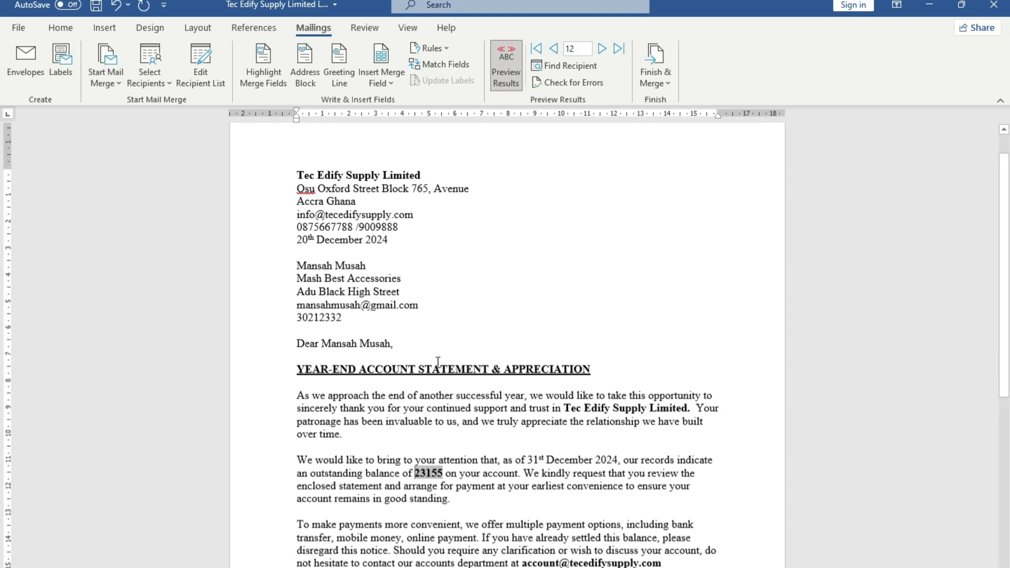
{"action": "scroll", "coordinate": [405, 383], "scroll_direction": "down", "scroll_amount": 2}
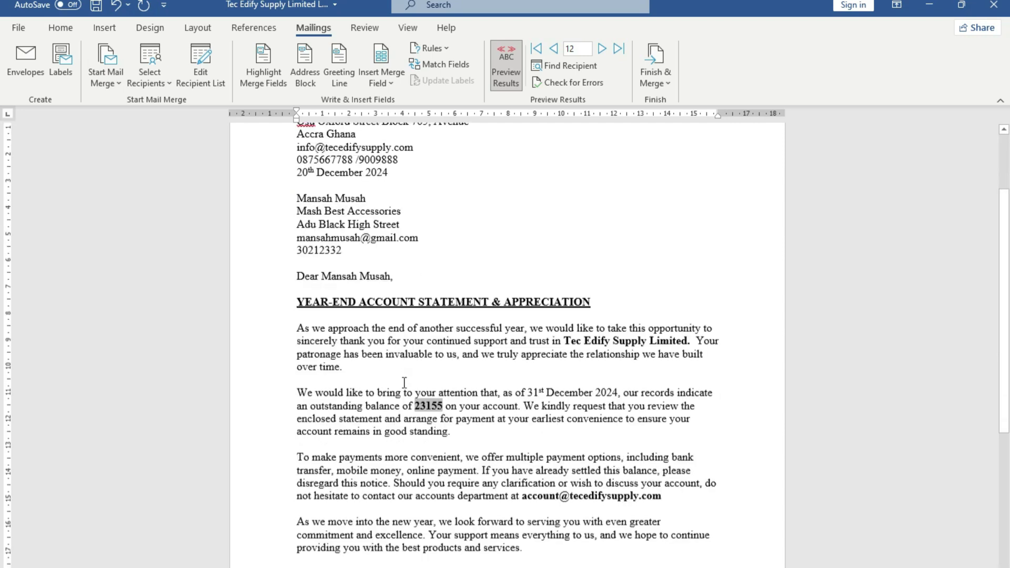
{"action": "scroll", "coordinate": [405, 383], "scroll_direction": "up", "scroll_amount": 3}
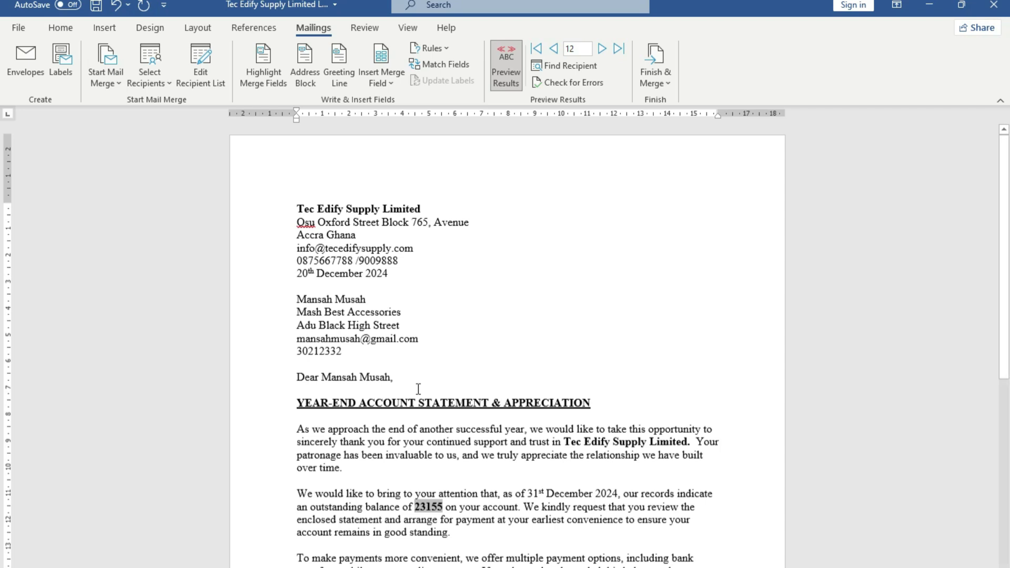
{"action": "scroll", "coordinate": [412, 384], "scroll_direction": "down", "scroll_amount": 2}
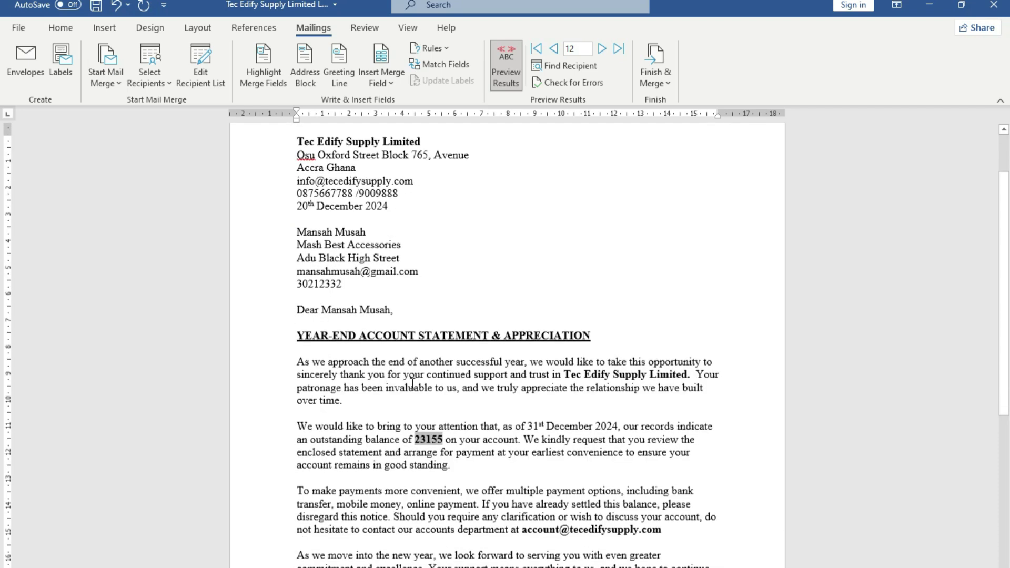
{"action": "scroll", "coordinate": [412, 384], "scroll_direction": "up", "scroll_amount": 2}
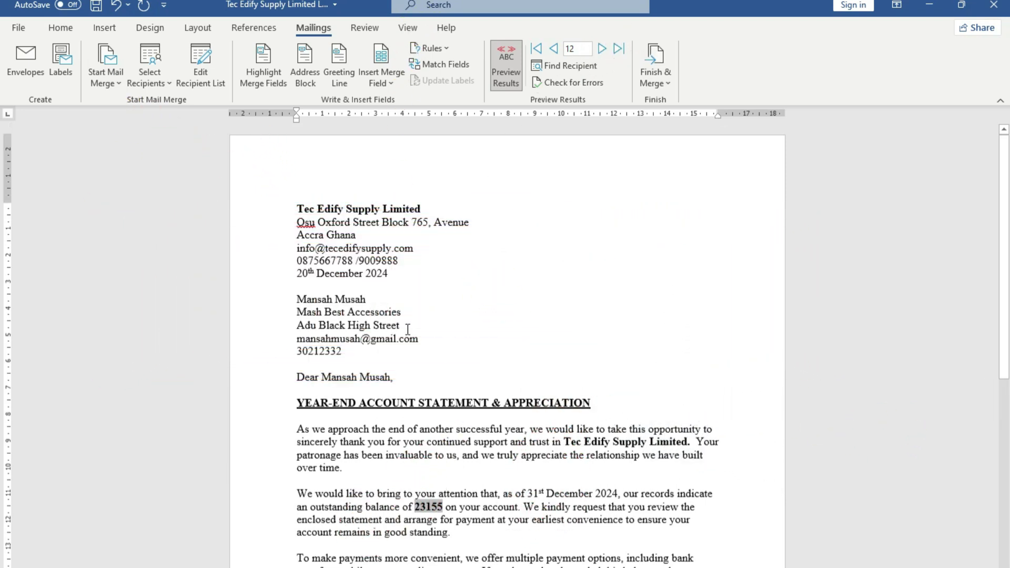
{"action": "scroll", "coordinate": [408, 329], "scroll_direction": "down", "scroll_amount": 2}
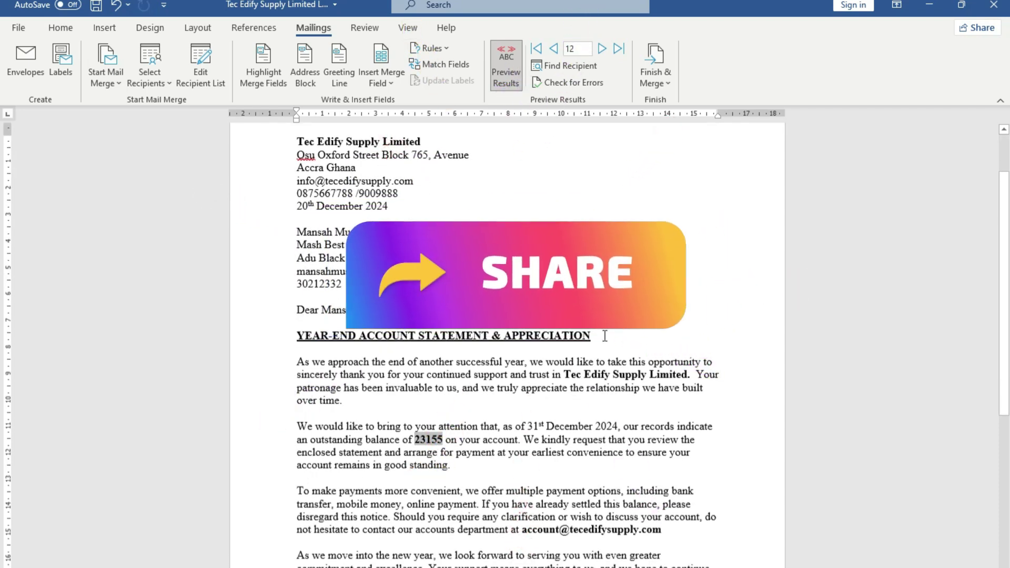
{"action": "scroll", "coordinate": [605, 337], "scroll_direction": "up", "scroll_amount": 2}
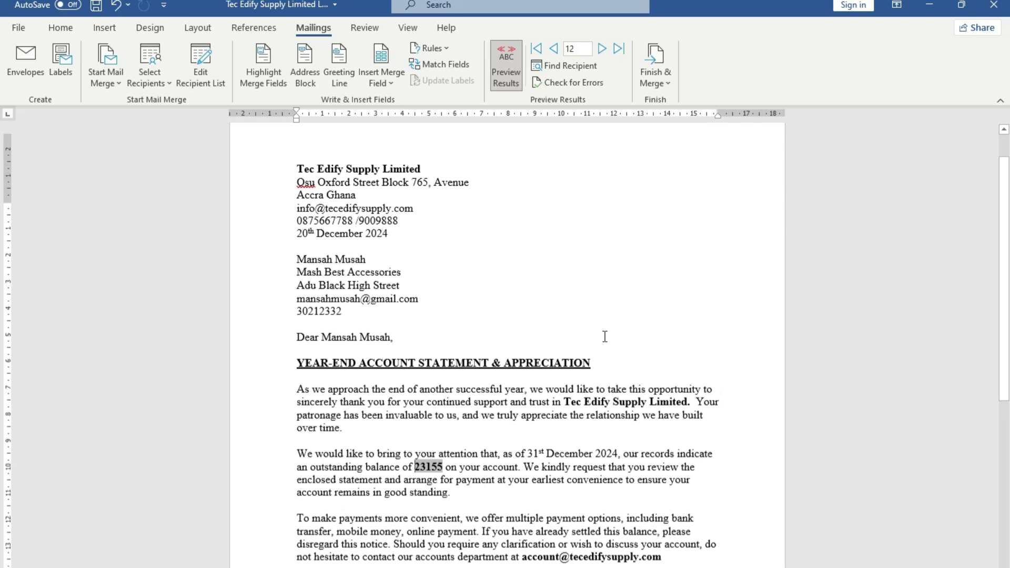